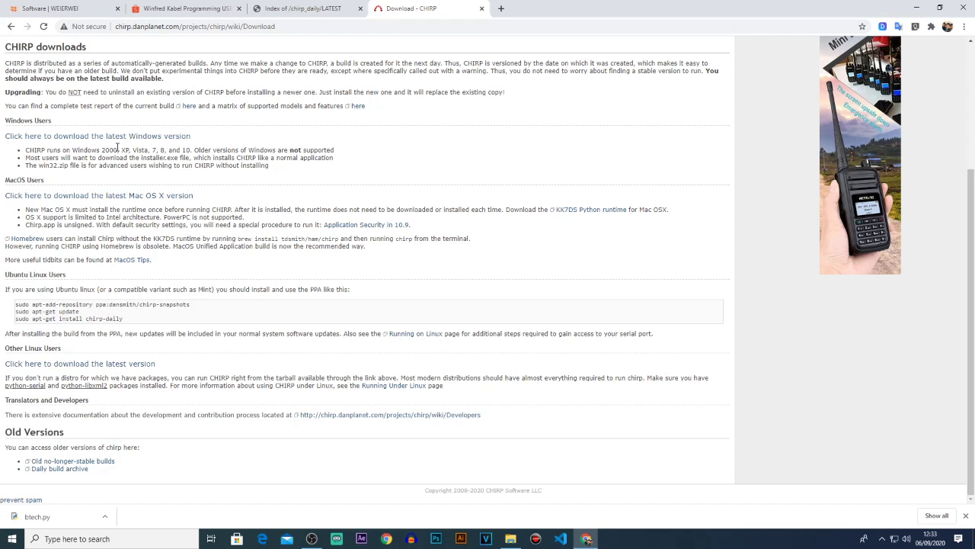
# Open the download listing for the latest Windows version of CHIRP
pyautogui.click(45, 138)
pyautogui.click(67, 139)
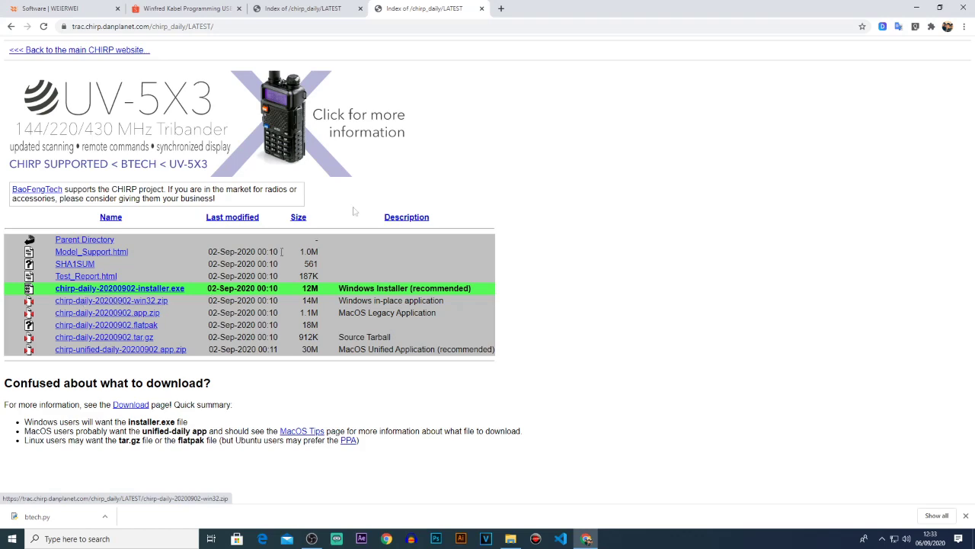
# In File Explorer, open the chirp-daily-20200902-win32 folder on New Volume (G:) and launch chirpw.exe
pyautogui.click(511, 539)
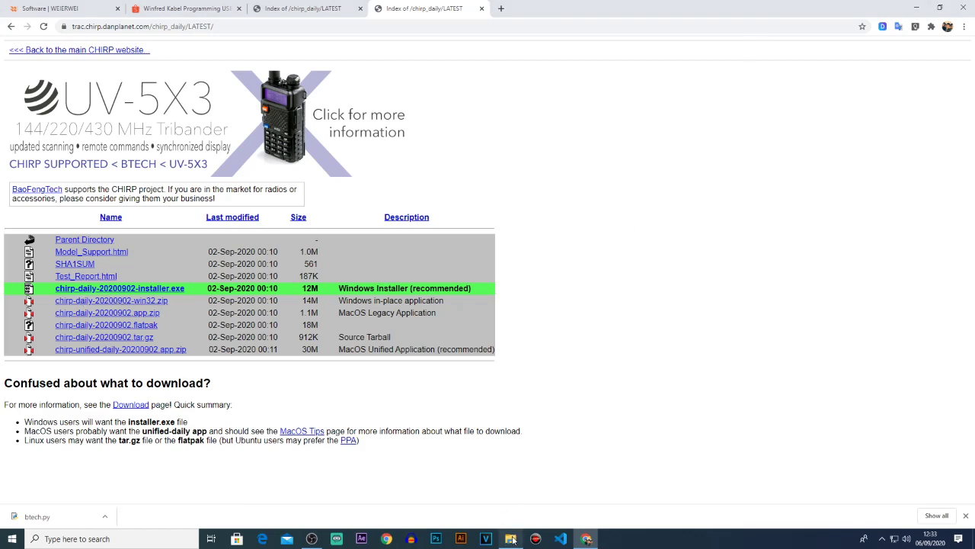
pyautogui.click(61, 273)
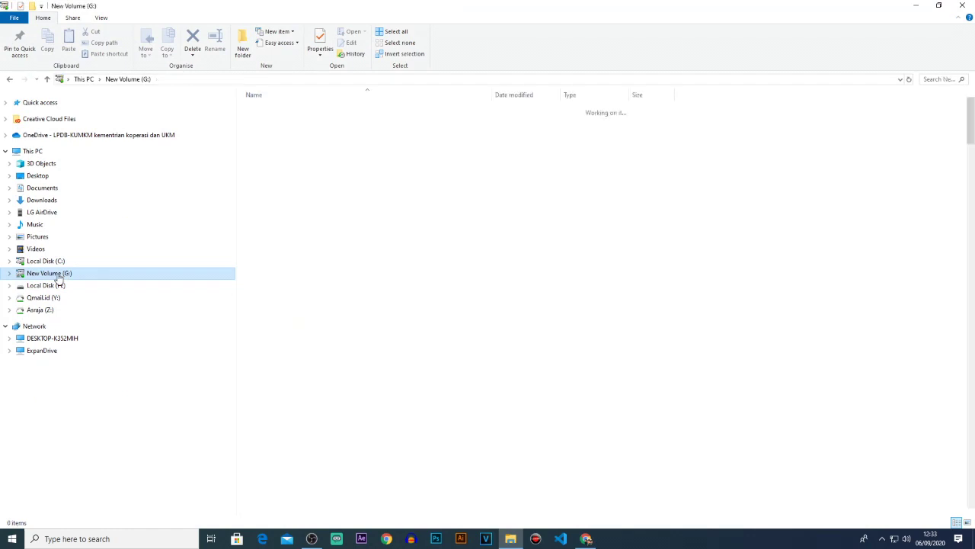
pyautogui.doubleClick(320, 238)
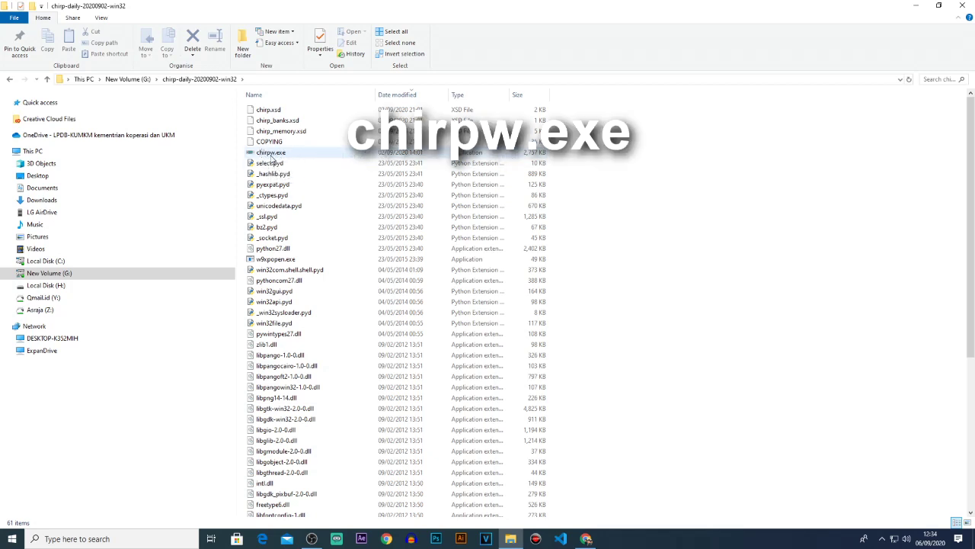
pyautogui.click(277, 155)
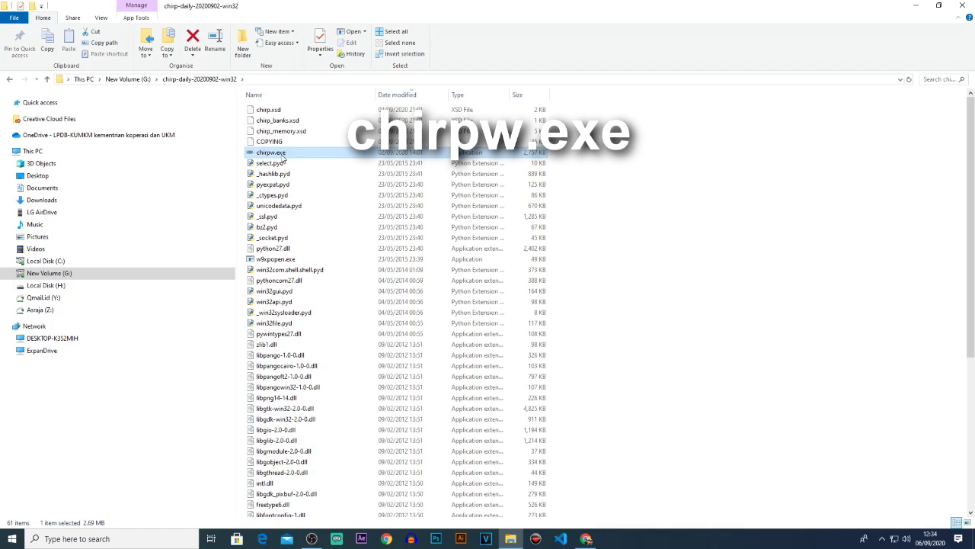
pyautogui.doubleClick(282, 156)
# Clear the other windows away from around the CHIRP window and open the settings for downloading from the radio
pyautogui.click(915, 6)
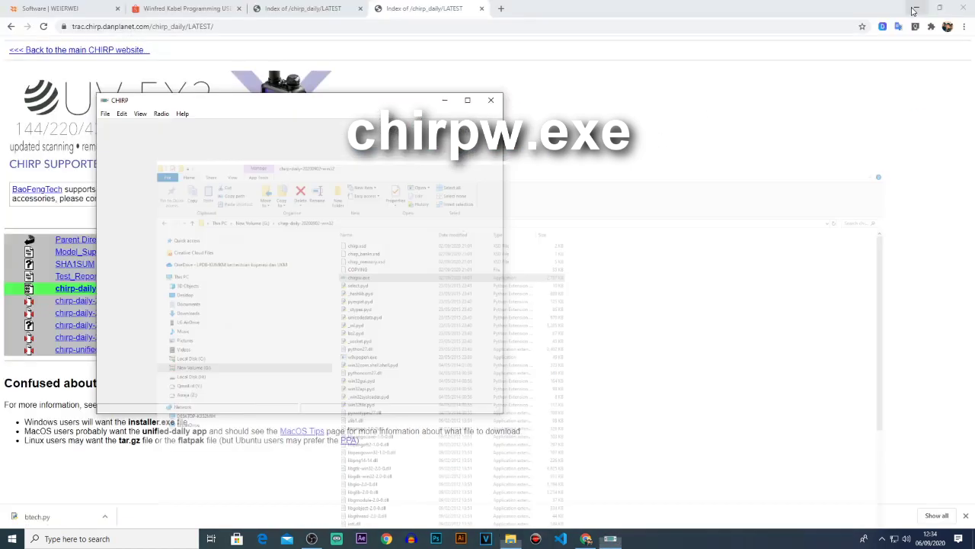
pyautogui.click(916, 8)
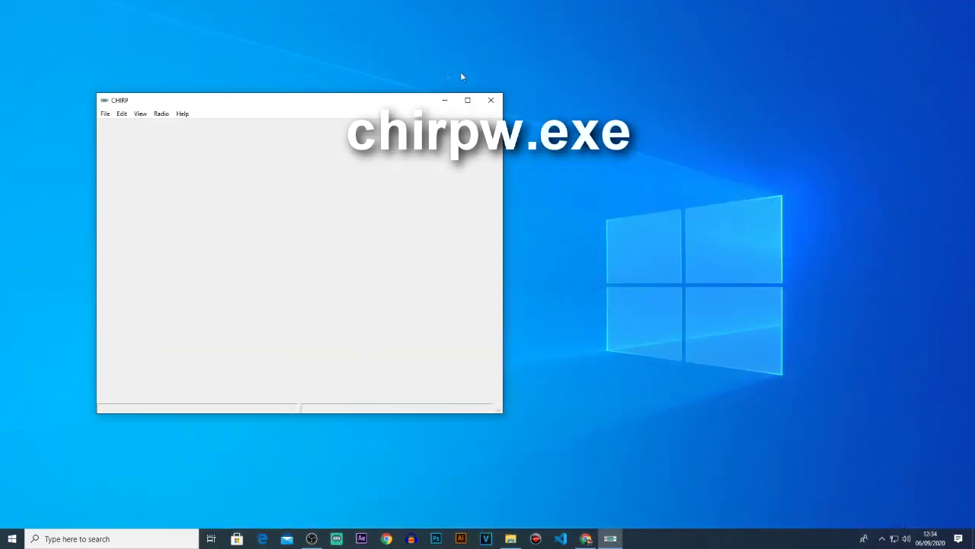
pyautogui.moveTo(383, 100); pyautogui.dragTo(470, 53)
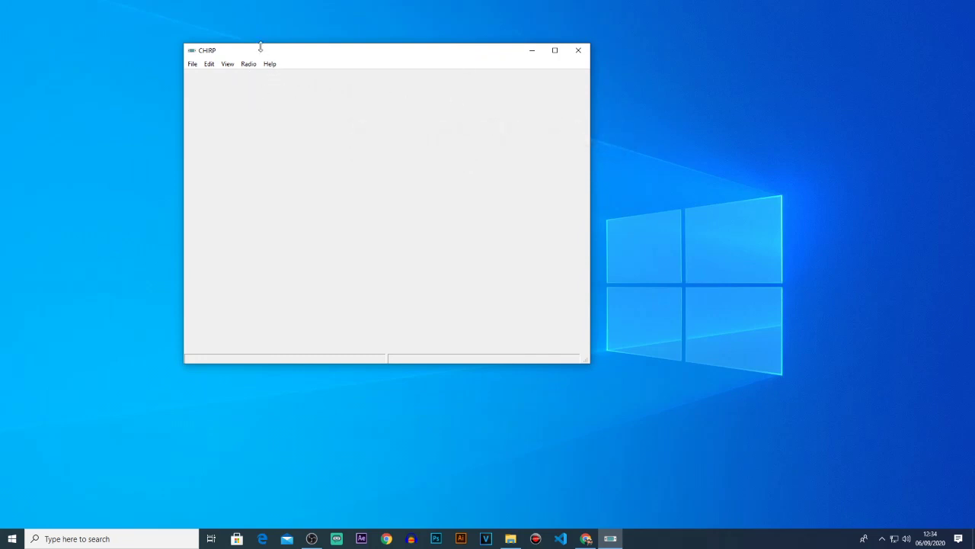
pyautogui.moveTo(259, 54); pyautogui.dragTo(246, 54)
pyautogui.click(237, 65)
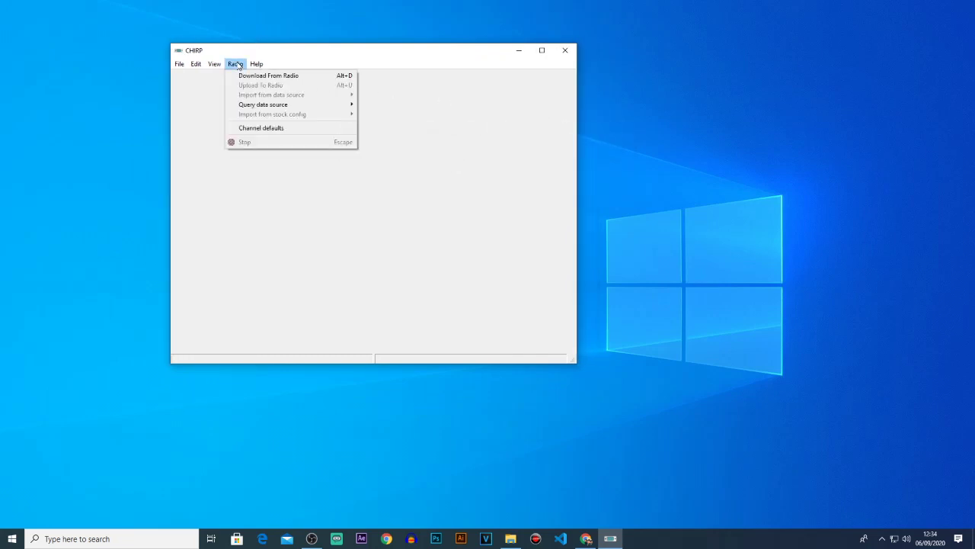
pyautogui.click(241, 77)
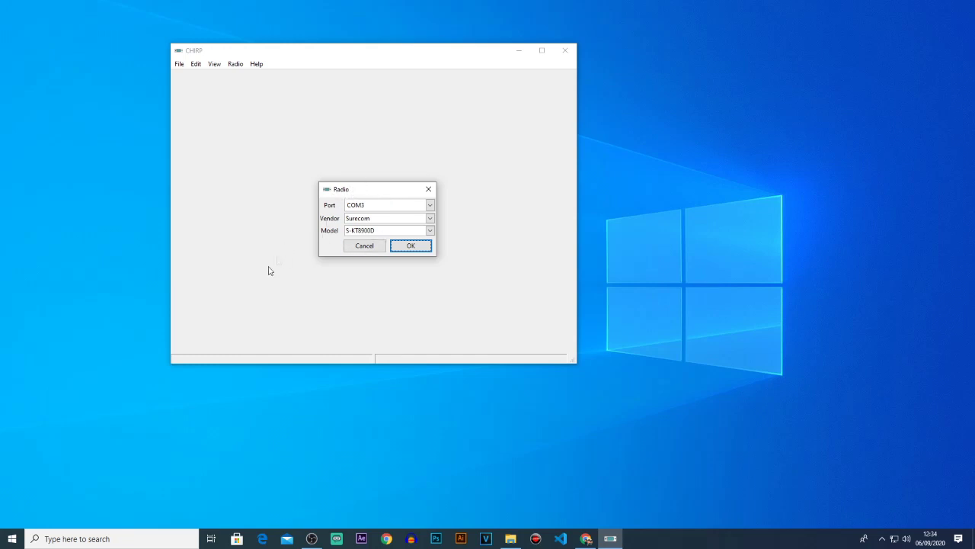
# Look up the COM port of the USB-SERIAL CH340 adapter in Device Manager and return to the CHIRP radio settings
pyautogui.click(133, 538)
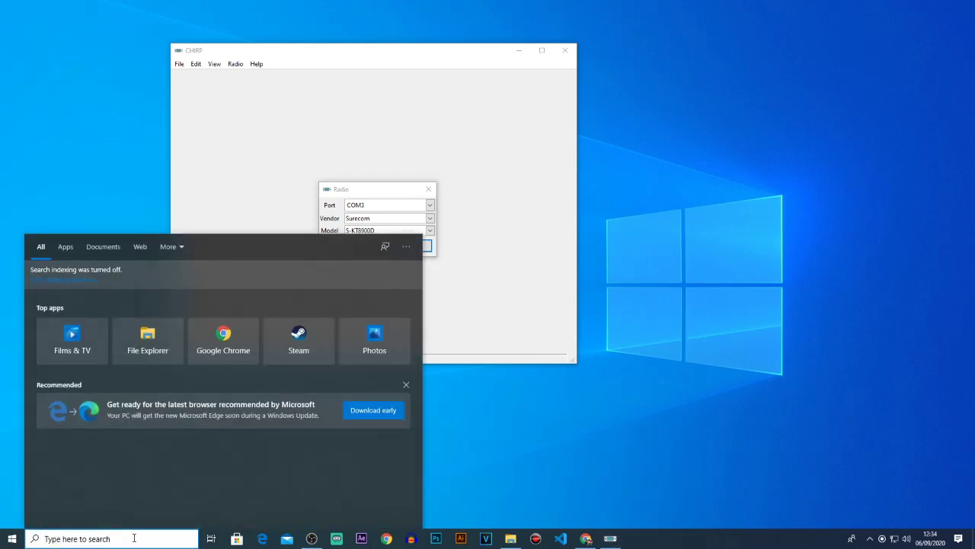
pyautogui.write('de')
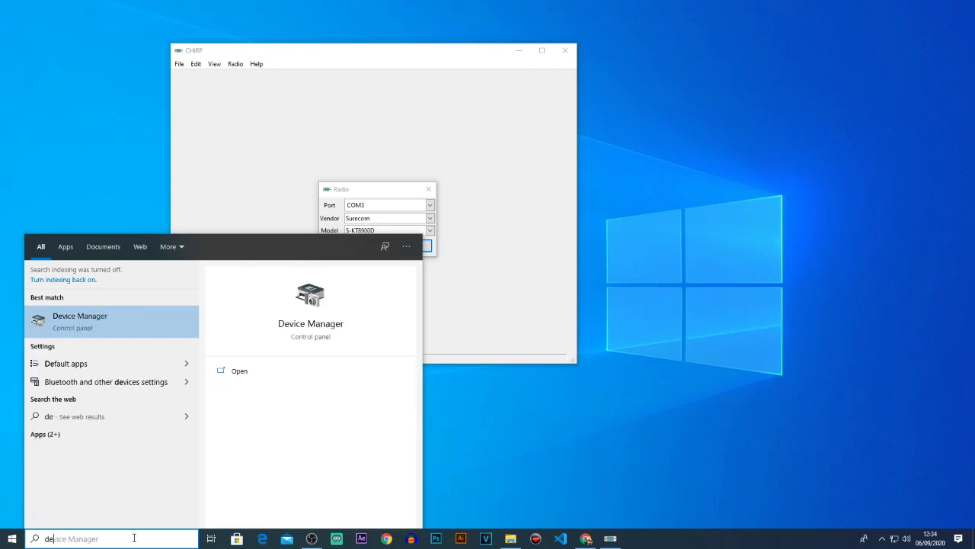
pyautogui.click(313, 327)
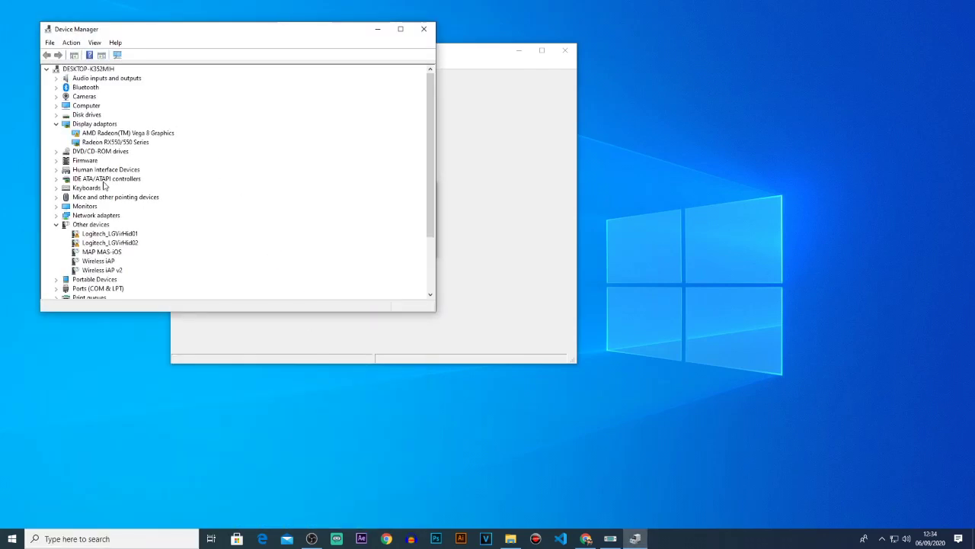
pyautogui.scroll(-3, 111, 200)
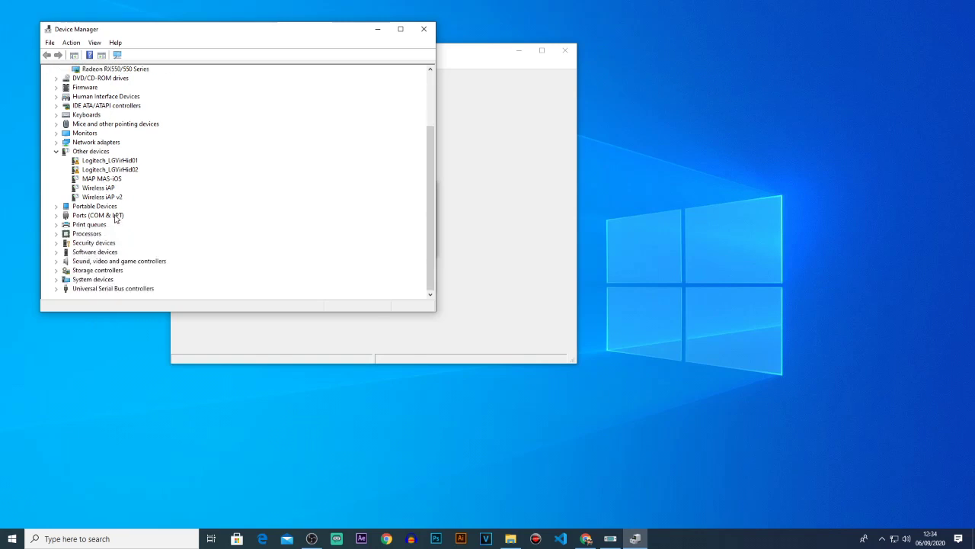
pyautogui.doubleClick(115, 216)
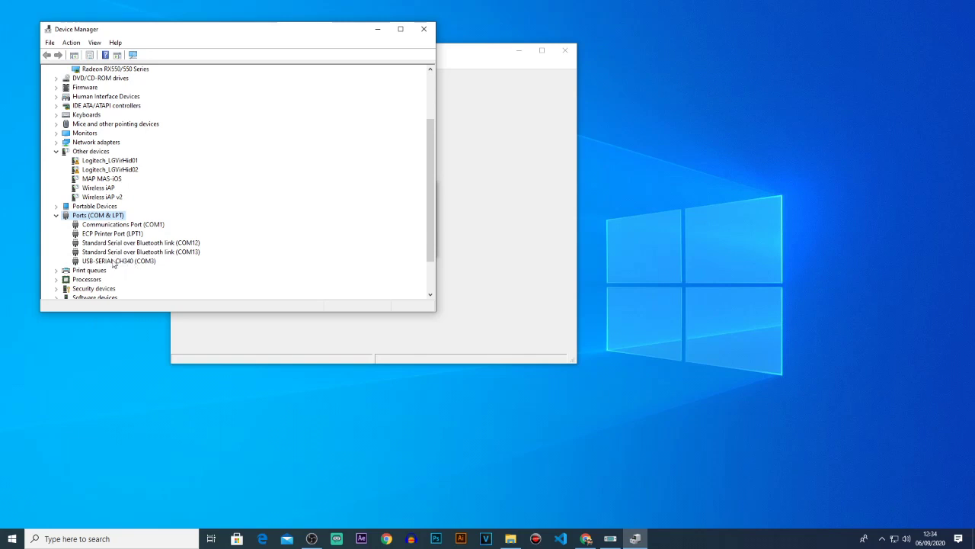
pyautogui.click(151, 262)
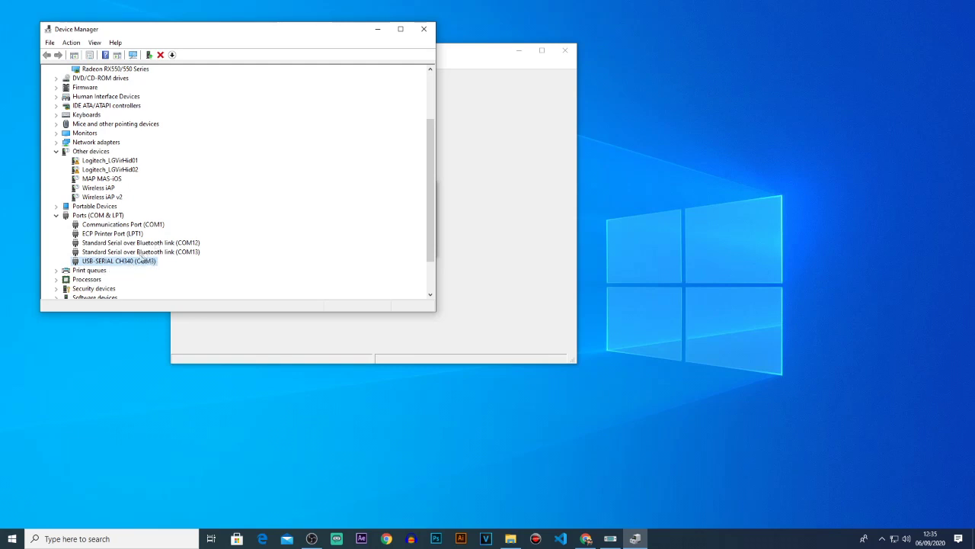
pyautogui.click(456, 71)
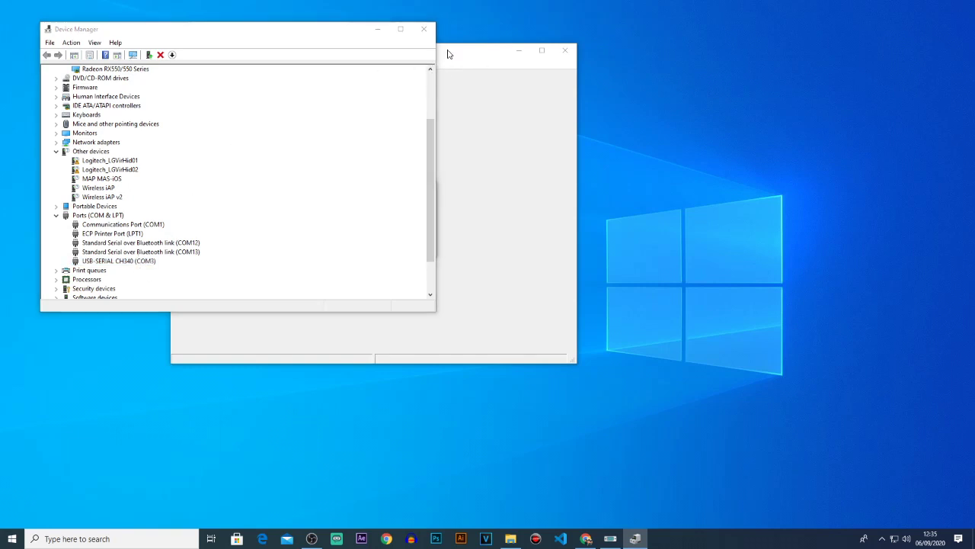
pyautogui.click(377, 29)
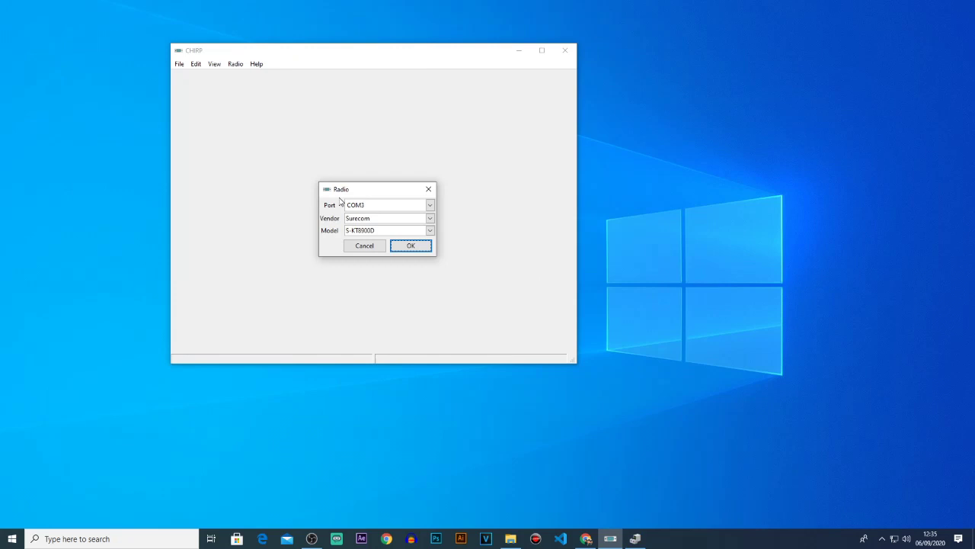
# Set the radio vendor to QYT and view the models offered for it
pyautogui.click(425, 219)
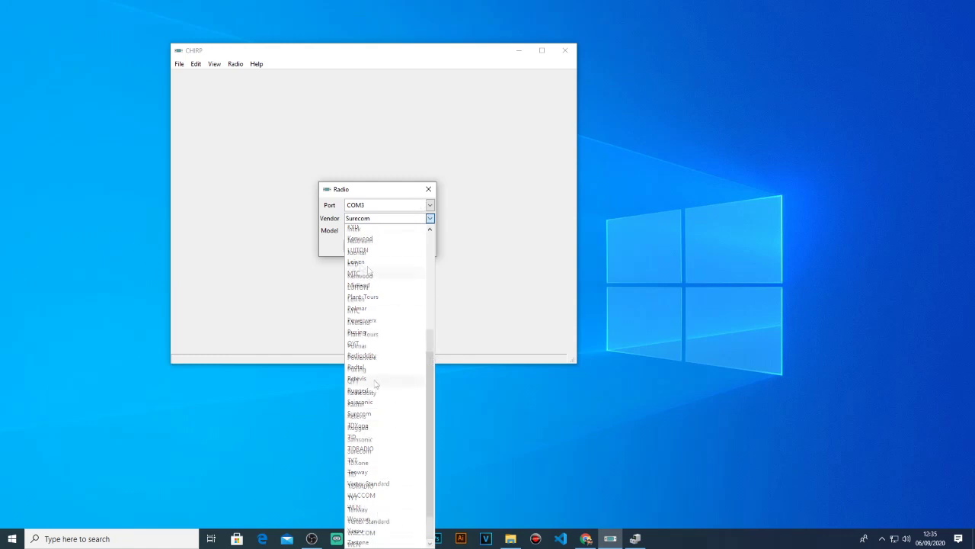
pyautogui.click(354, 343)
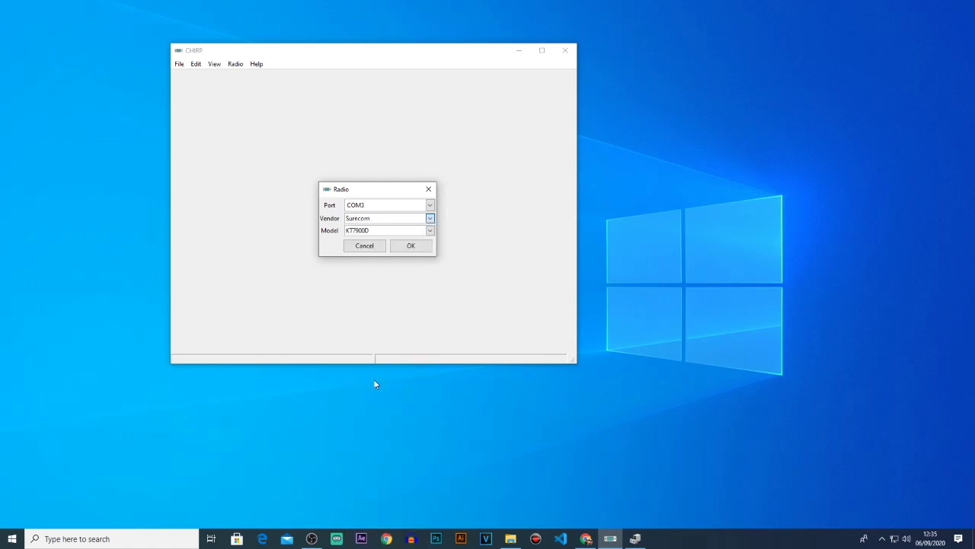
pyautogui.click(429, 233)
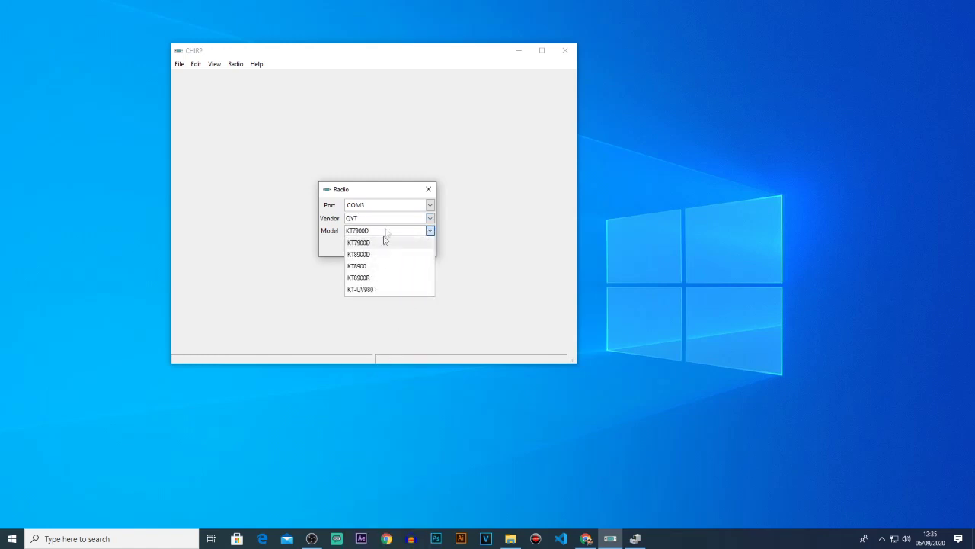
pyautogui.click(396, 191)
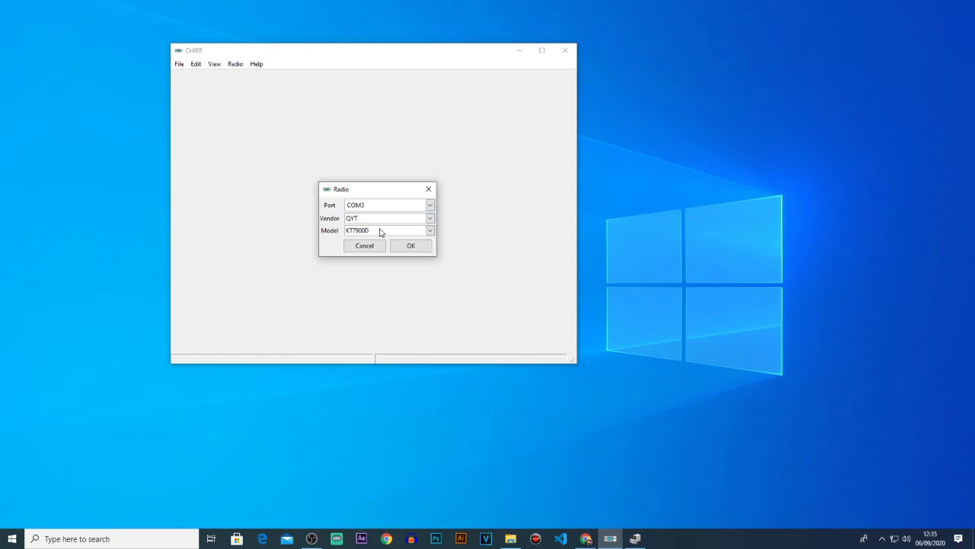
# Set the radio vendor to Surecom and the model to S-KT8900D
pyautogui.click(430, 218)
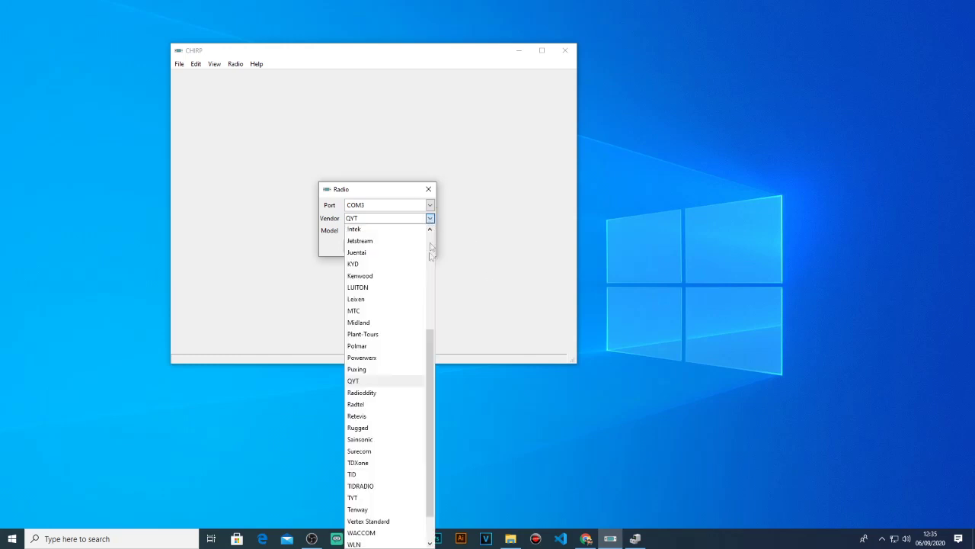
pyautogui.moveTo(433, 331); pyautogui.dragTo(430, 379)
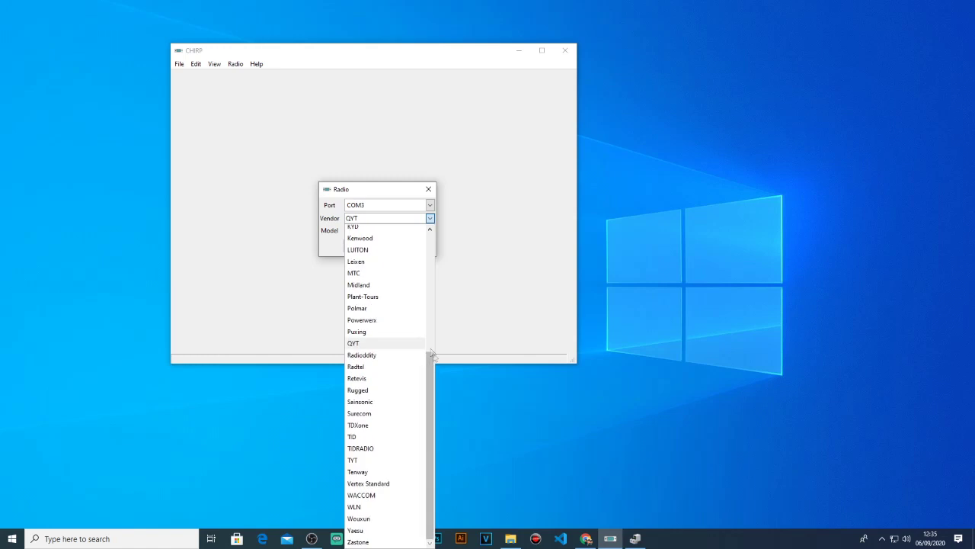
pyautogui.click(376, 416)
pyautogui.click(430, 231)
pyautogui.click(423, 241)
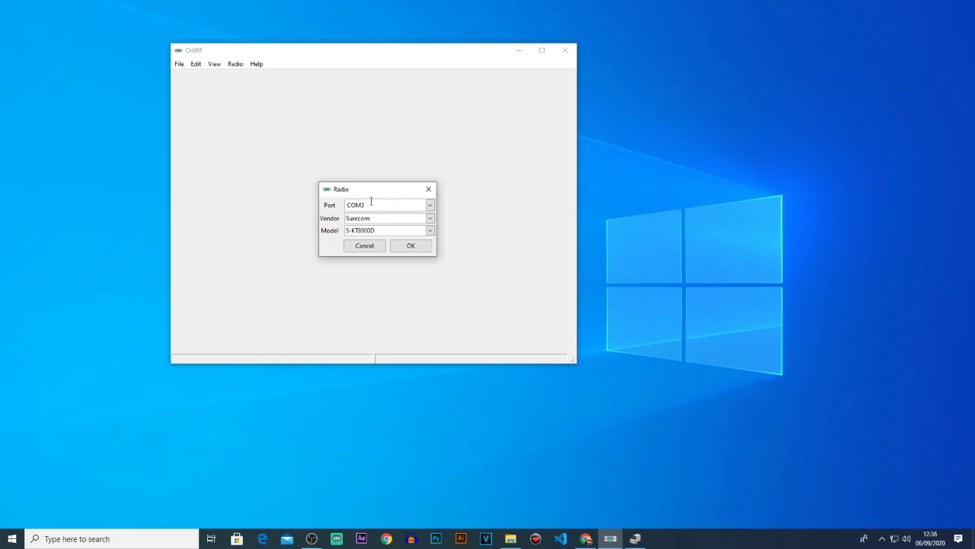
# Try to download from the Surecom S-KT8900D on COM3, proceeding with the experimental driver
pyautogui.click(408, 247)
pyautogui.moveTo(452, 188); pyautogui.dragTo(409, 108)
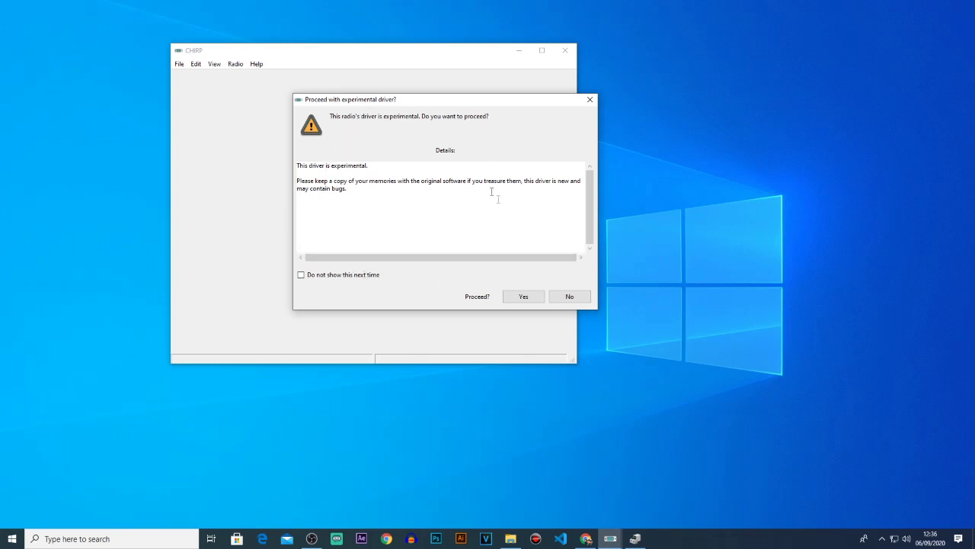
pyautogui.click(525, 297)
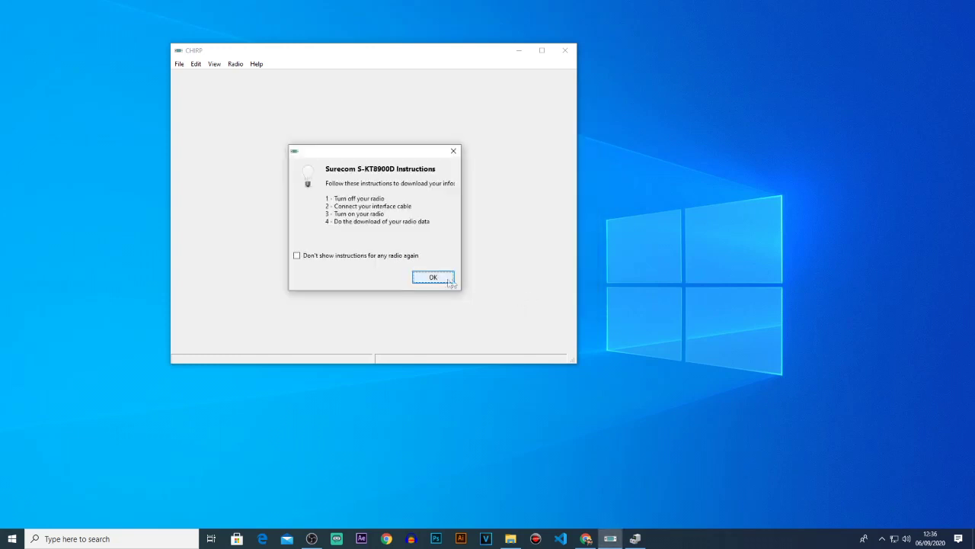
pyautogui.click(449, 281)
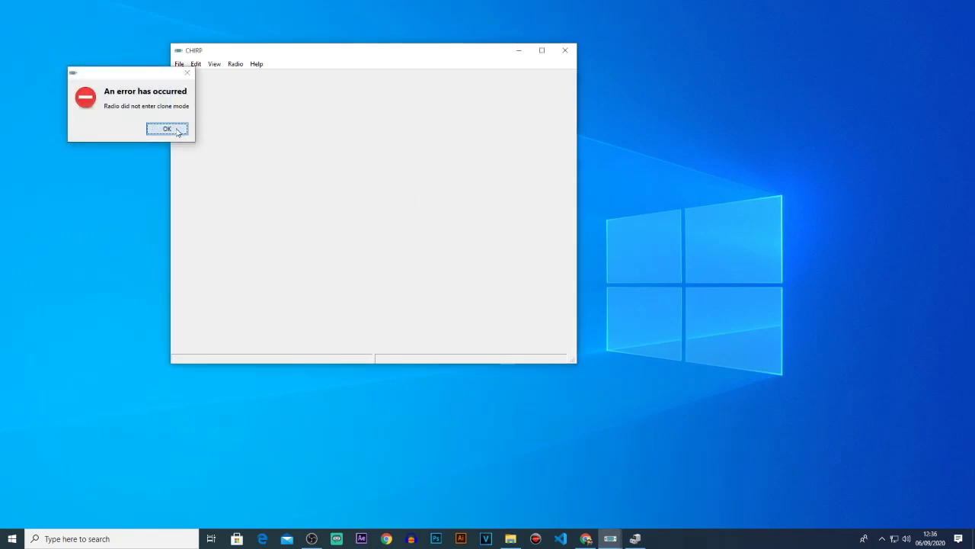
pyautogui.click(176, 129)
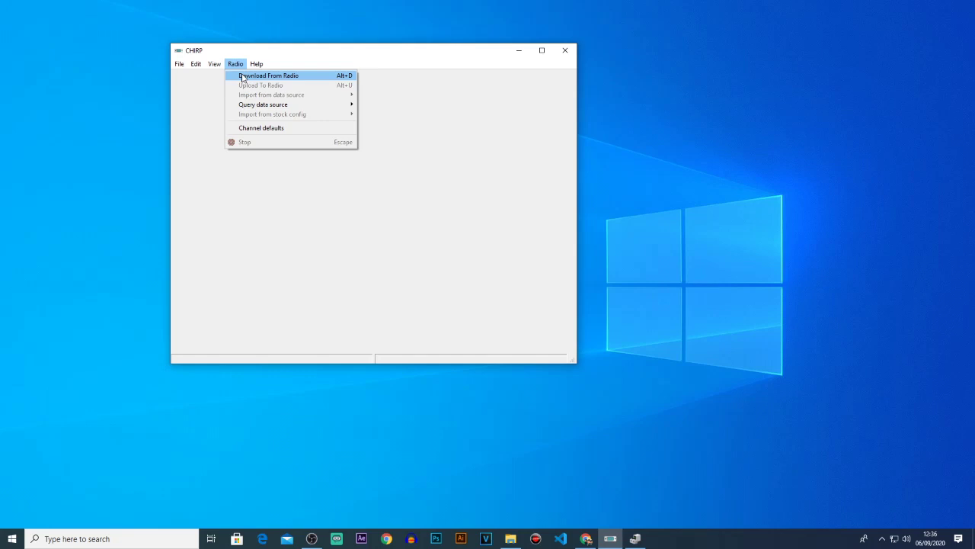
# Retry the download from the Surecom S-KT8900D on COM3, accepting the experimental driver and the connection instructions
pyautogui.click(243, 76)
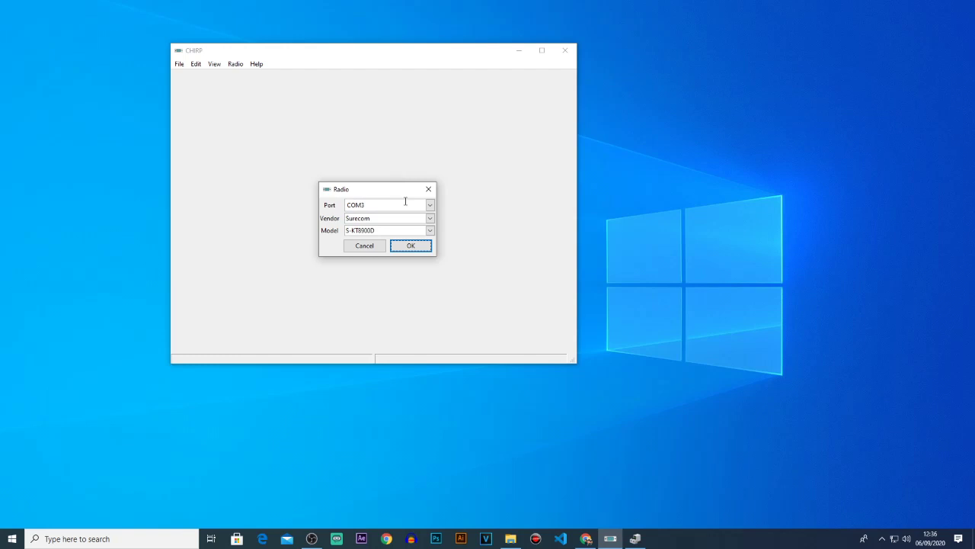
pyautogui.click(409, 246)
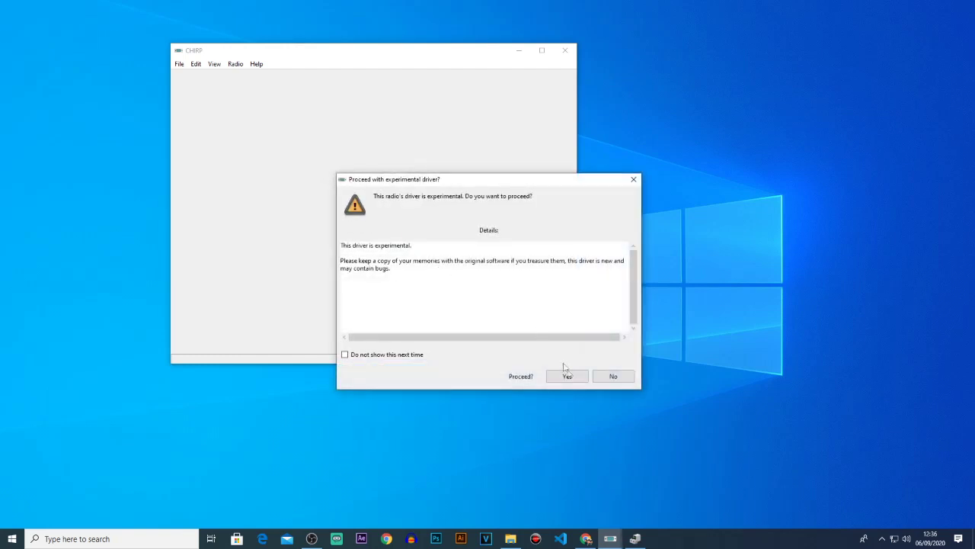
pyautogui.click(568, 375)
pyautogui.click(444, 279)
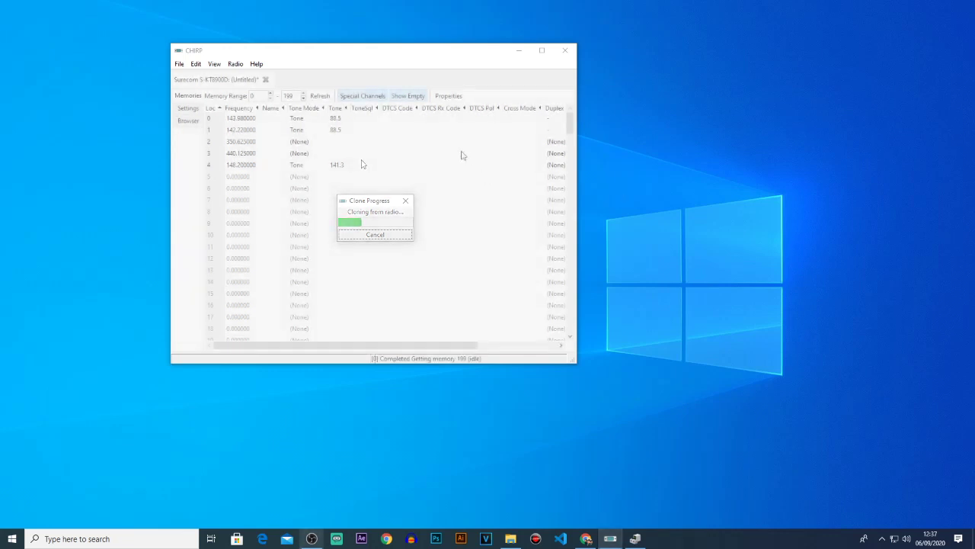
# Maximize the CHIRP window and examine the frequencies stored in memory channels 0 to 4
pyautogui.click(541, 51)
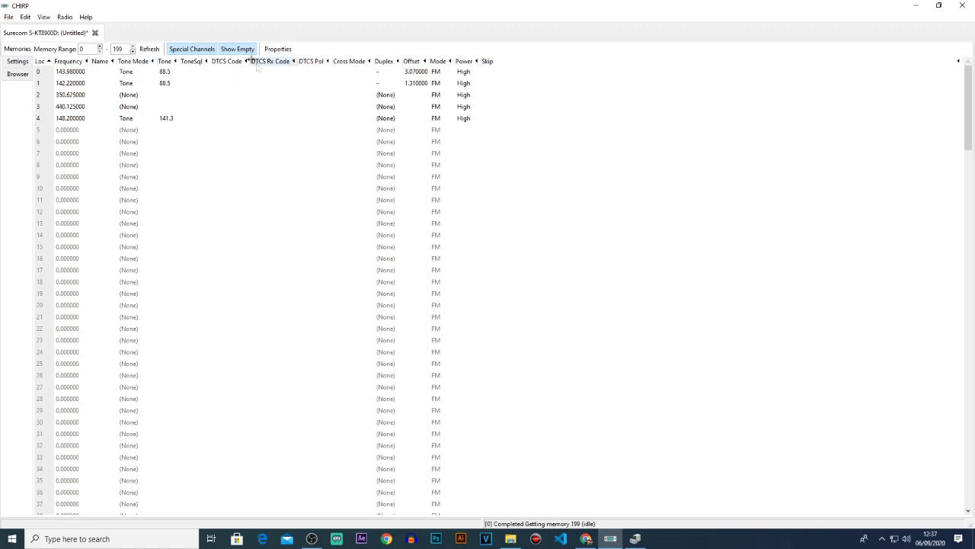
pyautogui.click(64, 76)
pyautogui.click(65, 85)
pyautogui.click(66, 95)
pyautogui.click(65, 105)
pyautogui.click(67, 118)
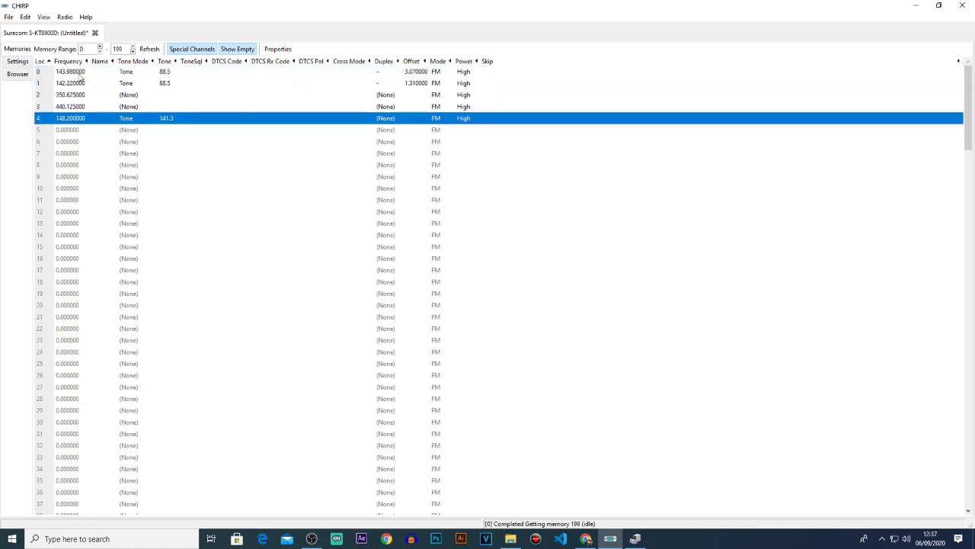
pyautogui.click(67, 73)
pyautogui.click(69, 83)
pyautogui.click(69, 94)
pyautogui.click(67, 107)
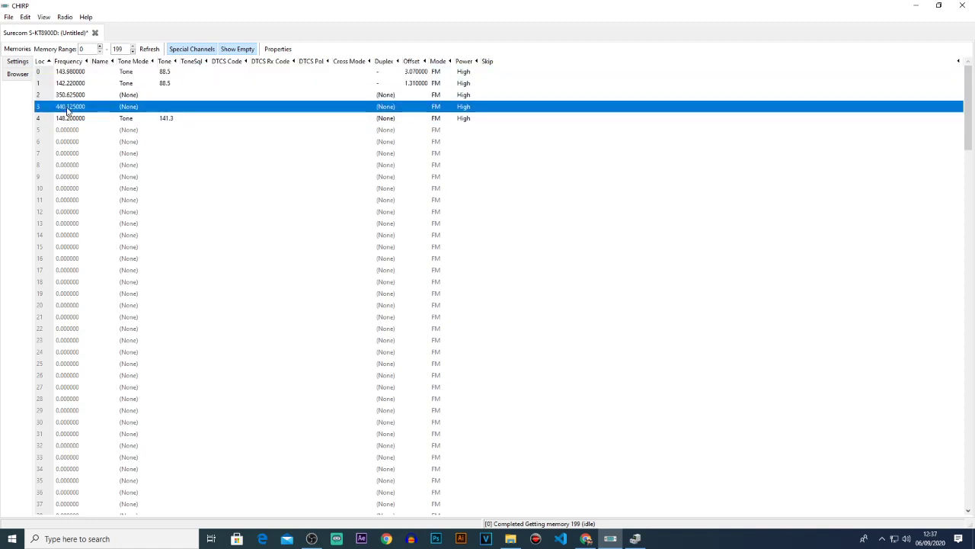
# Go back through the stored entries of memory channels 4 down to 0, row by row
pyautogui.click(70, 118)
pyautogui.click(68, 107)
pyautogui.click(69, 95)
pyautogui.click(68, 83)
pyautogui.click(70, 72)
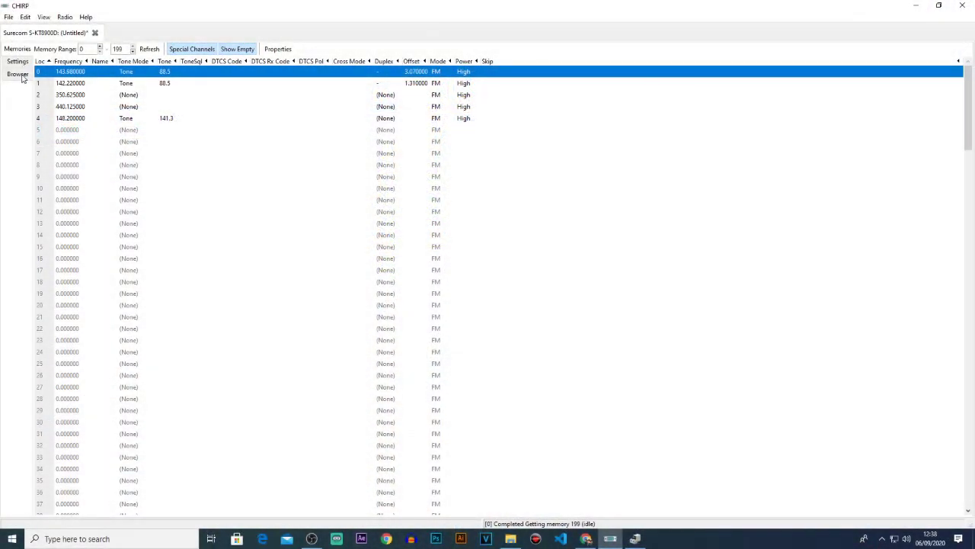
# Browse the radio's memory tree to the poweron_msg element and examine the text stored in line3
pyautogui.click(19, 75)
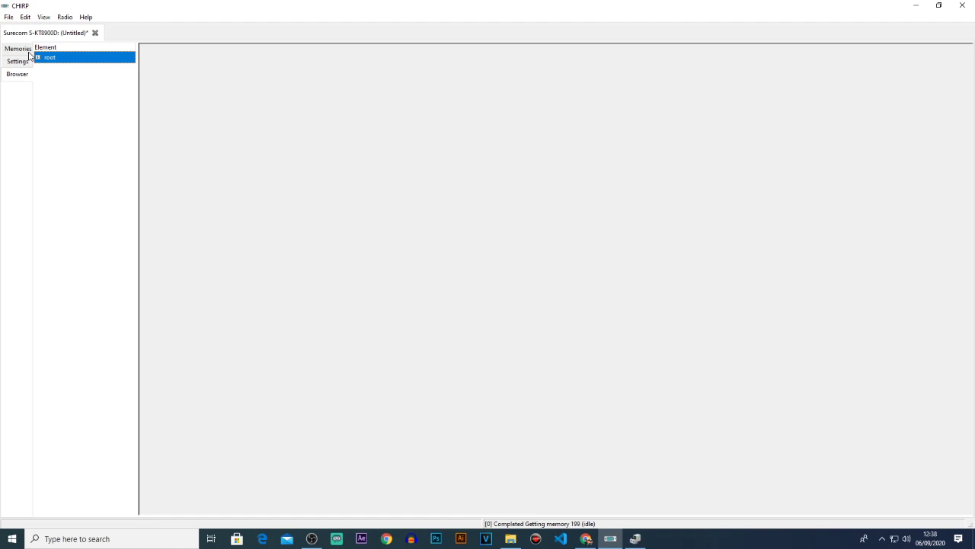
pyautogui.click(38, 58)
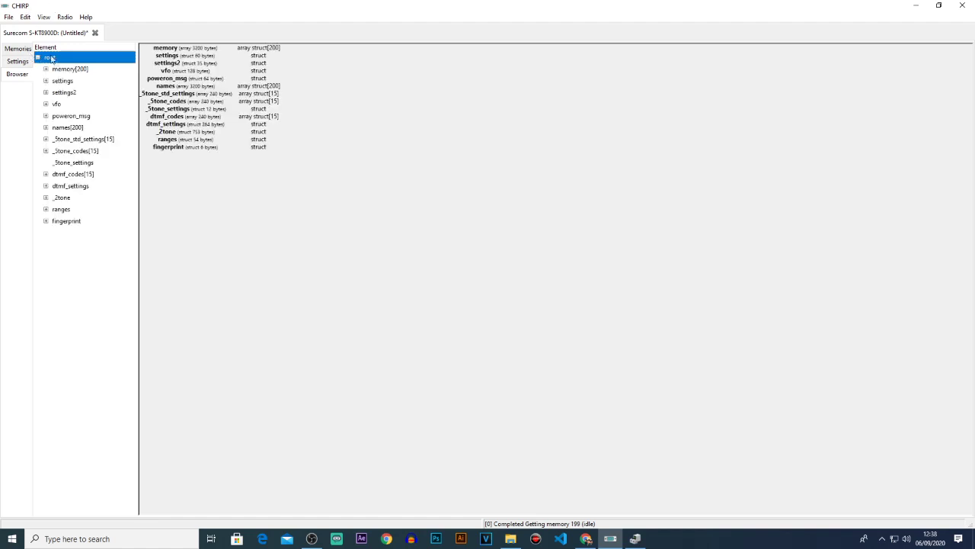
pyautogui.click(47, 117)
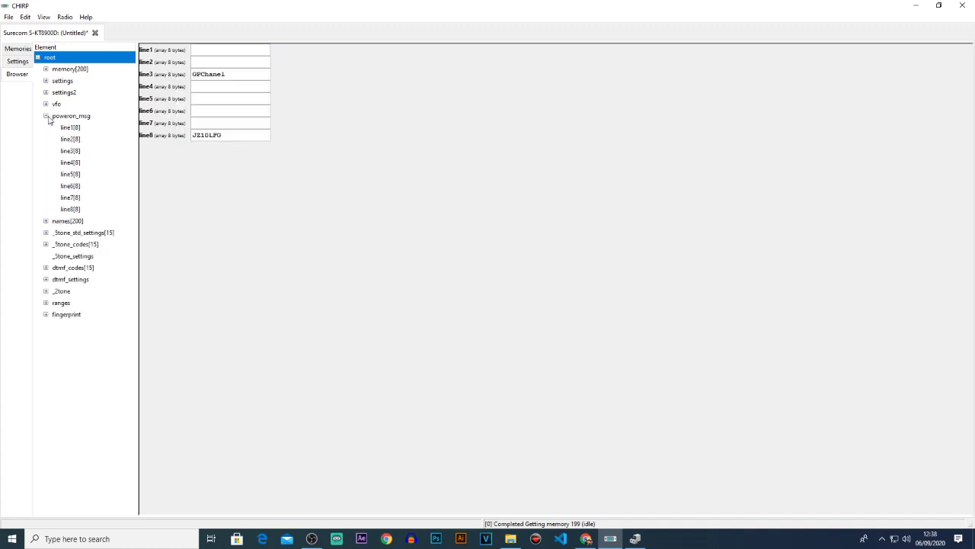
pyautogui.click(240, 74)
pyautogui.moveTo(196, 74)
pyautogui.mouseDown()
pyautogui.moveTo(226, 74)
pyautogui.moveTo(194, 74)
pyautogui.mouseUp()
pyautogui.click(230, 74)
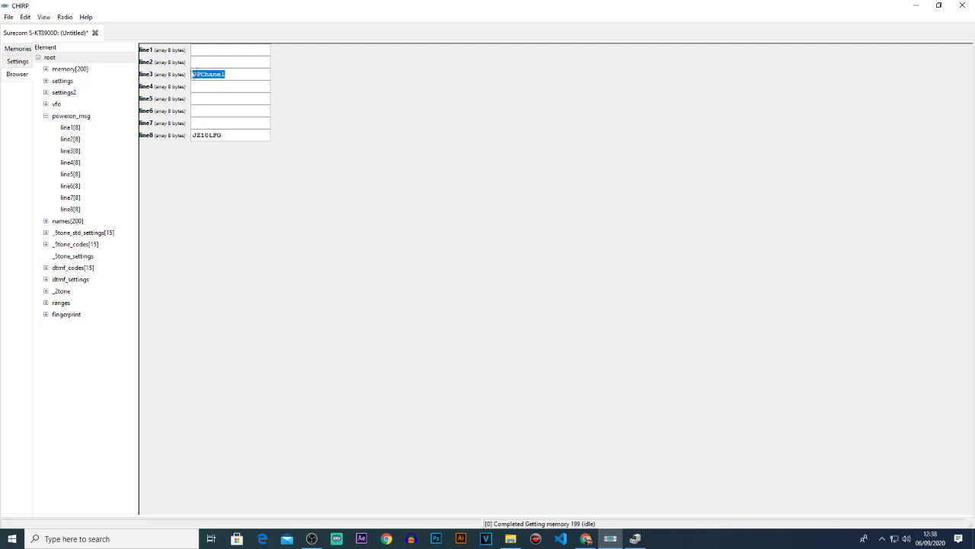
pyautogui.click(230, 76)
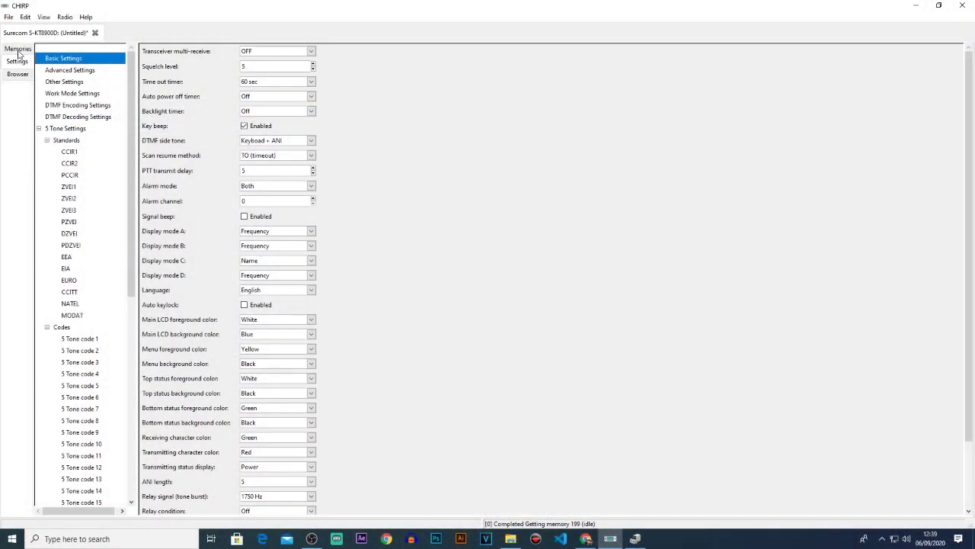
# Return to the memory channel list and select the empty channel 5
pyautogui.click(18, 49)
pyautogui.moveTo(121, 87); pyautogui.dragTo(128, 147)
pyautogui.click(74, 131)
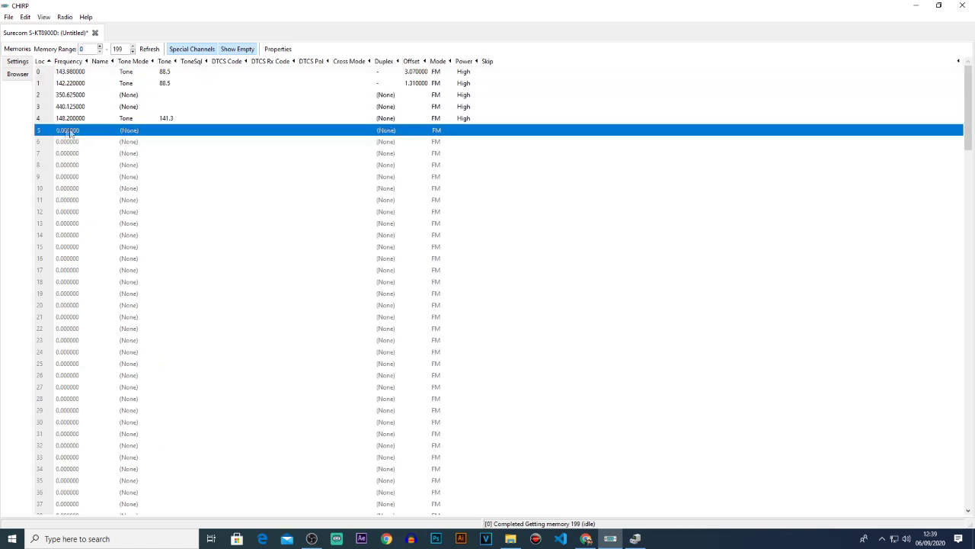
pyautogui.click(67, 134)
pyautogui.click(130, 138)
pyautogui.click(536, 307)
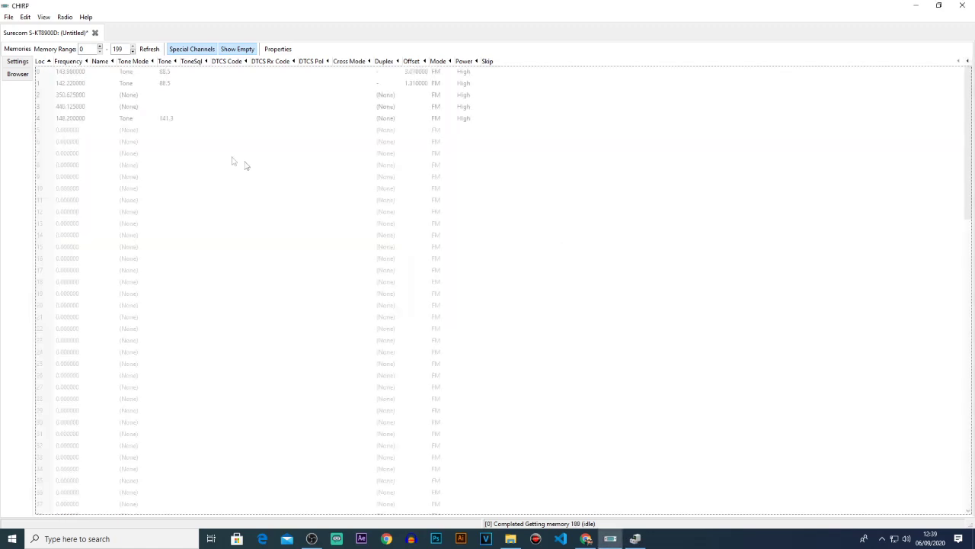
# Try to set the power of empty memory channel 5 to High in its memory properties, and discard the change
pyautogui.click(92, 131)
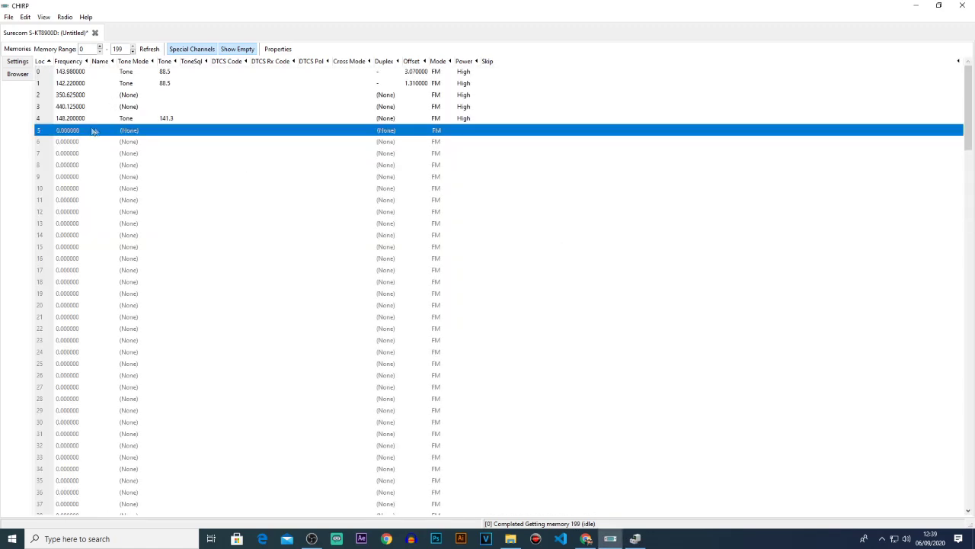
pyautogui.click(277, 49)
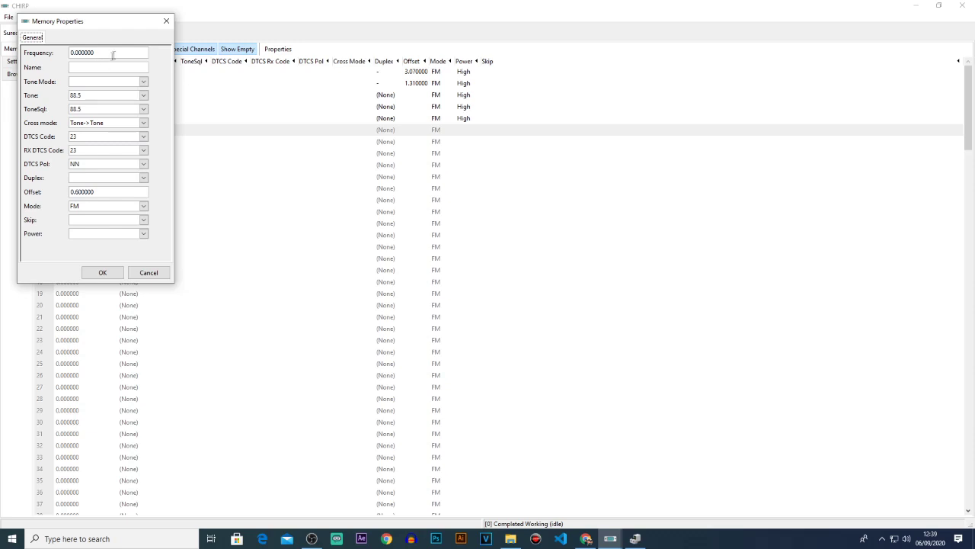
pyautogui.moveTo(106, 52); pyautogui.dragTo(66, 53)
pyautogui.click(131, 67)
pyautogui.click(143, 233)
pyautogui.click(78, 258)
pyautogui.click(143, 233)
pyautogui.click(114, 246)
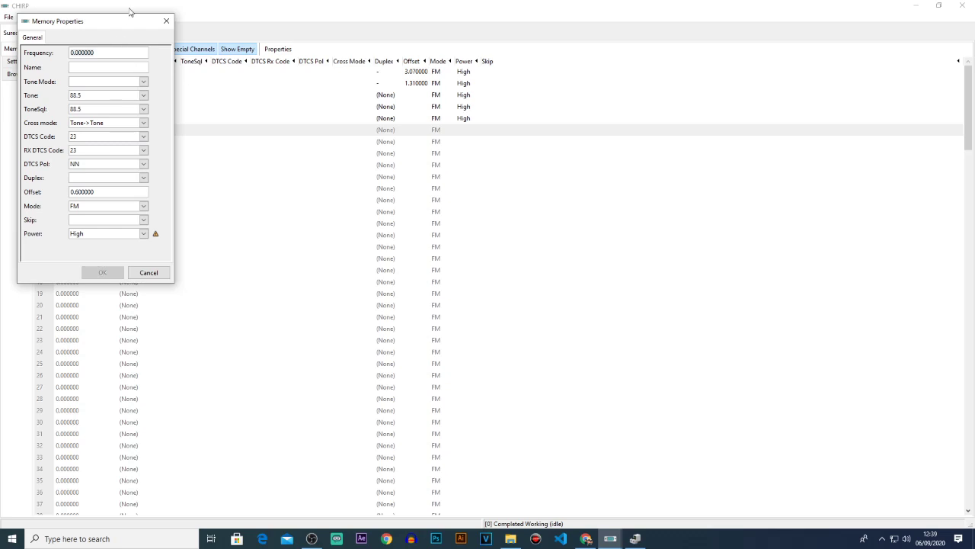
pyautogui.click(167, 21)
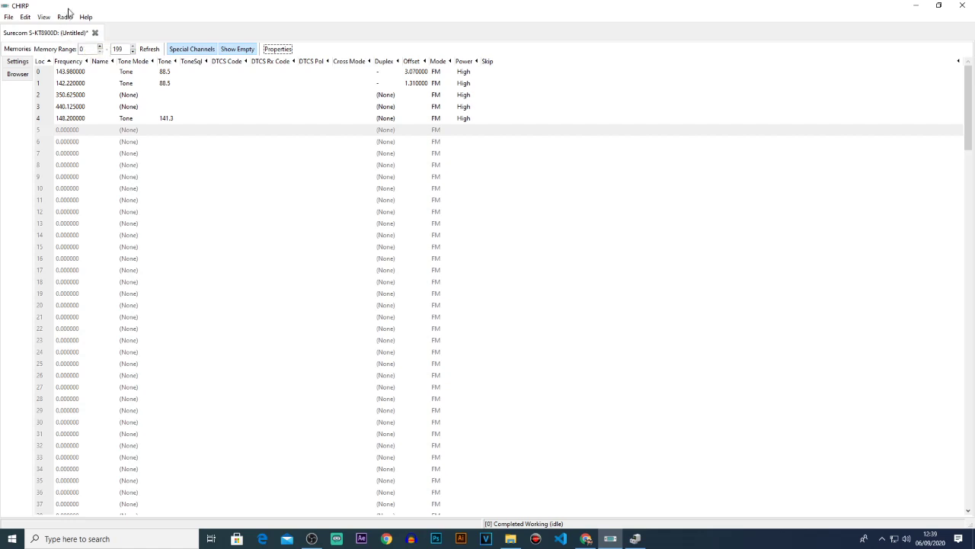
pyautogui.click(65, 18)
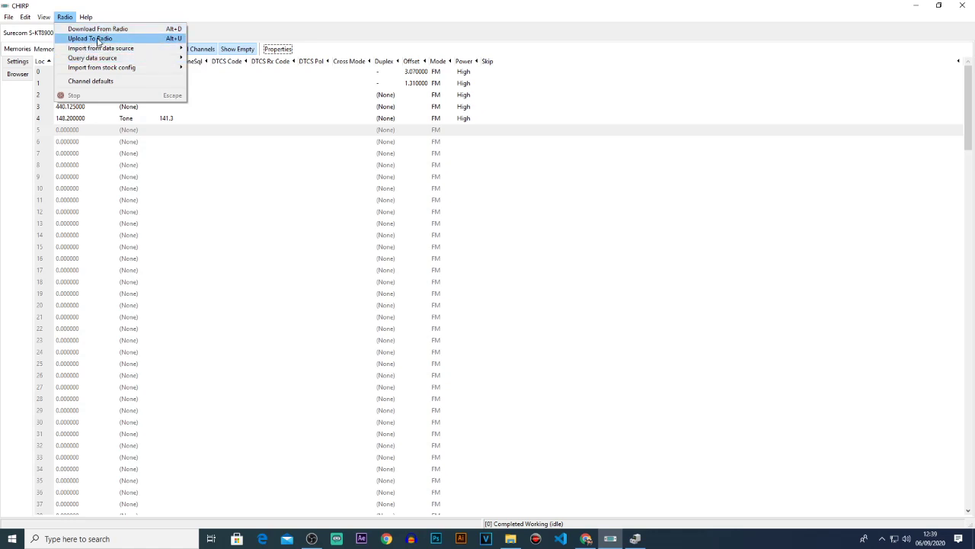
pyautogui.click(214, 135)
pyautogui.click(64, 17)
pyautogui.moveTo(86, 17)
pyautogui.click(160, 14)
# Look through the radio's basic settings from the transceiver options down to the DTMF gain
pyautogui.click(21, 75)
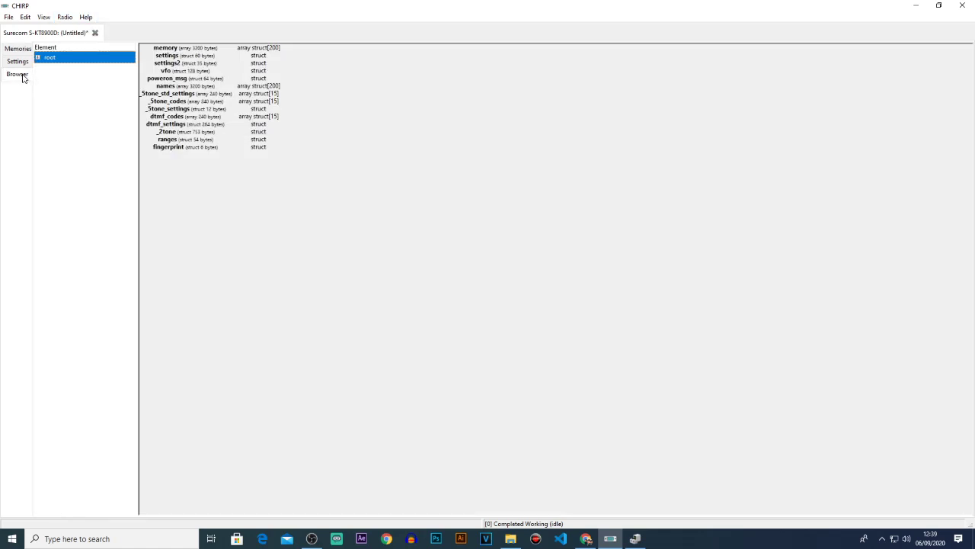
pyautogui.click(20, 64)
pyautogui.click(20, 76)
pyautogui.click(19, 65)
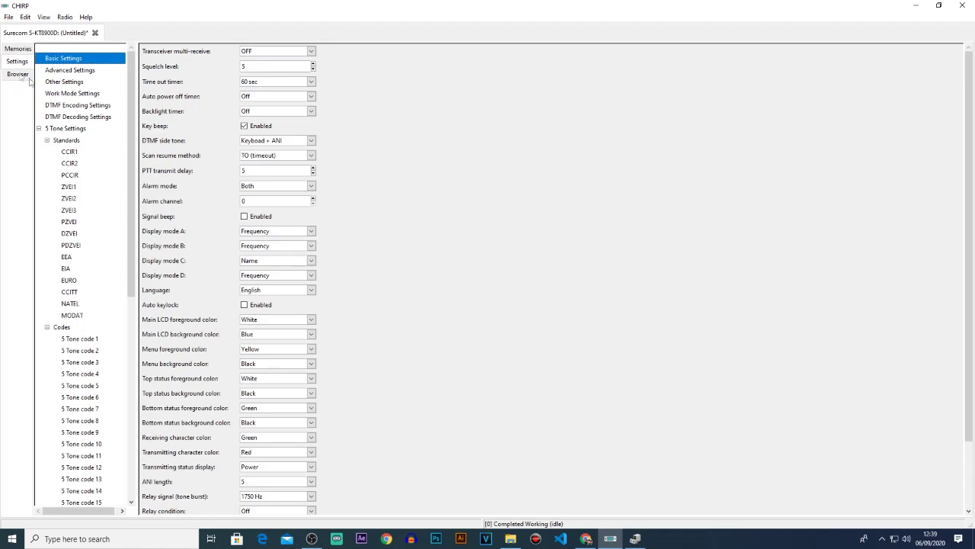
pyautogui.scroll(-2, 183, 233)
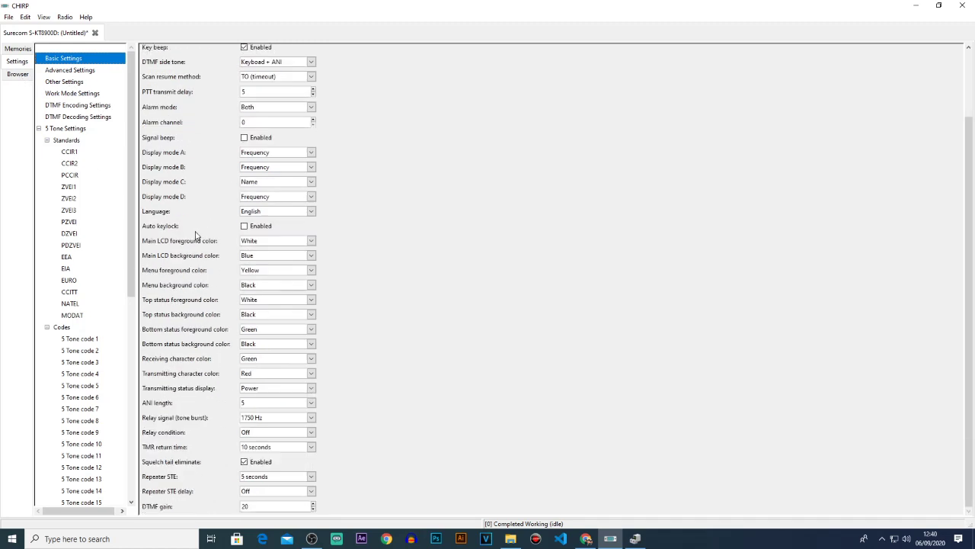
pyautogui.scroll(2, 195, 233)
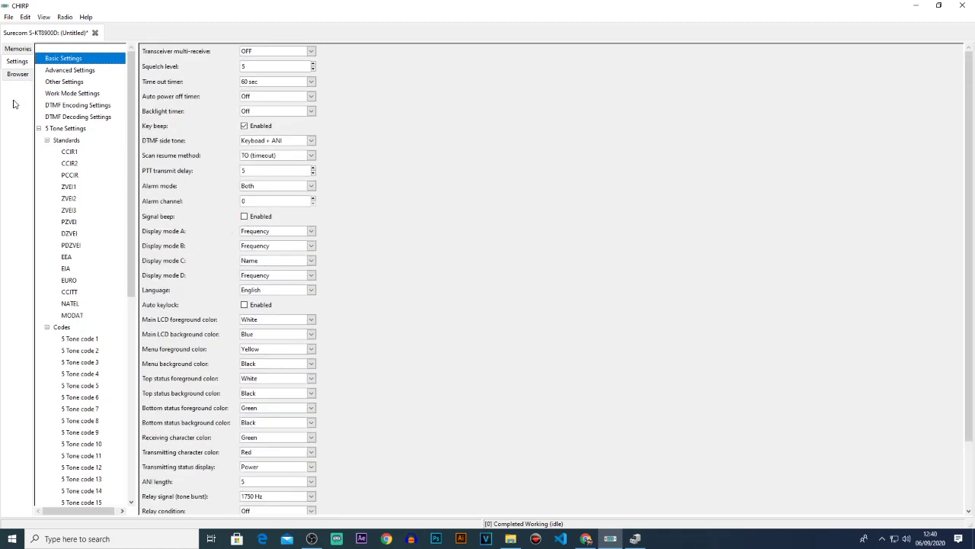
# In the poweron_msg element, clear line3 and enter the owner's name in line4
pyautogui.click(17, 75)
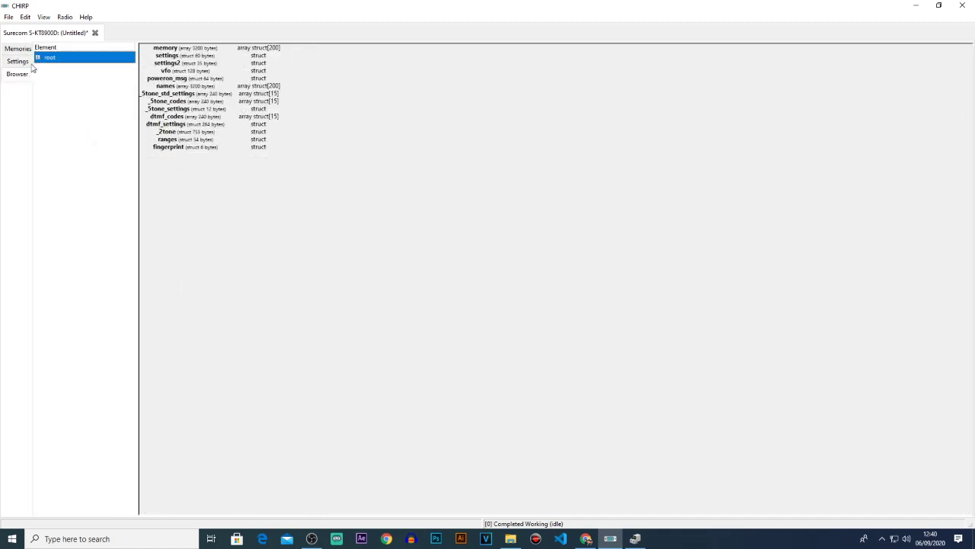
pyautogui.click(37, 57)
pyautogui.click(74, 116)
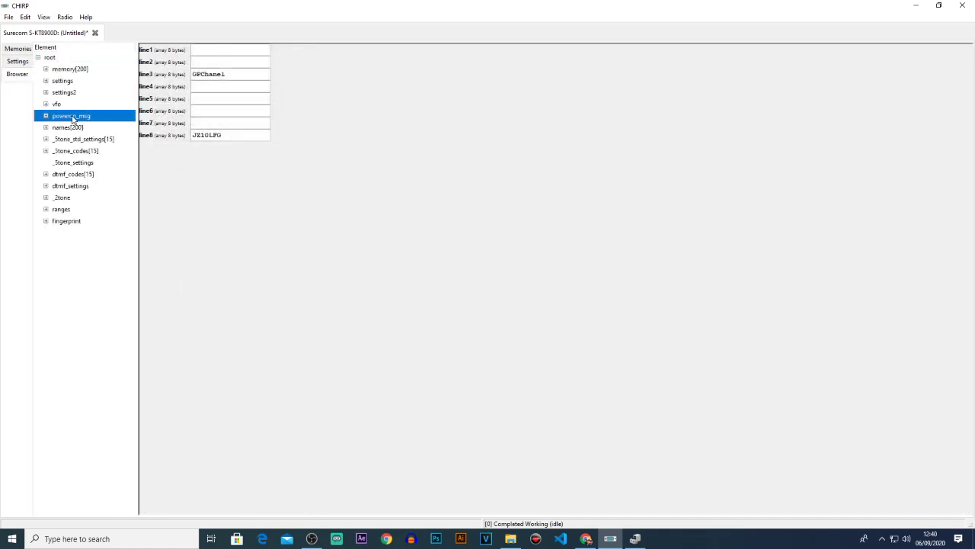
pyautogui.click(244, 74)
pyautogui.moveTo(244, 74); pyautogui.dragTo(185, 75)
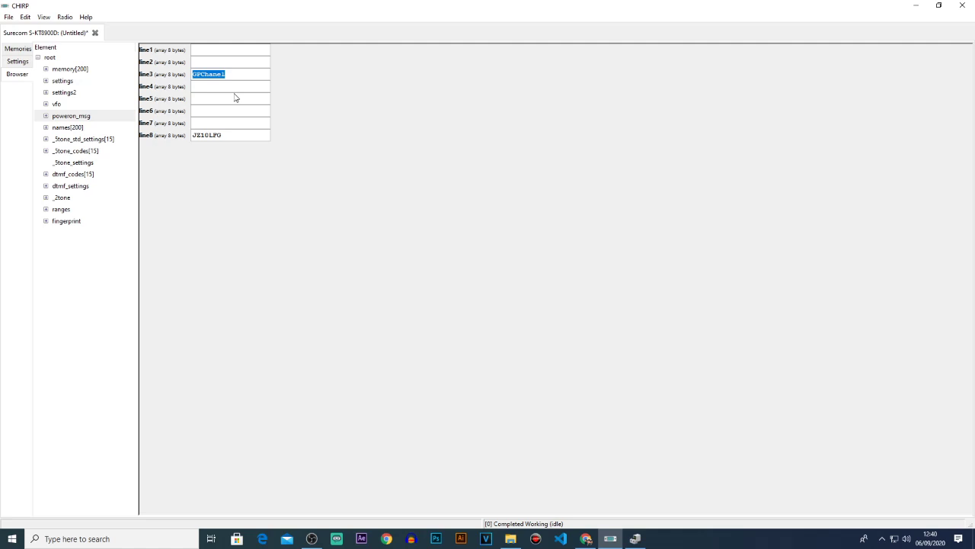
pyautogui.press('End')
pyautogui.press('BackSpace')
pyautogui.press('BackSpace')
# Upload the edited configuration to the Surecom S-KT8900D on COM3, proceeding with the experimental driver
pyautogui.click(65, 17)
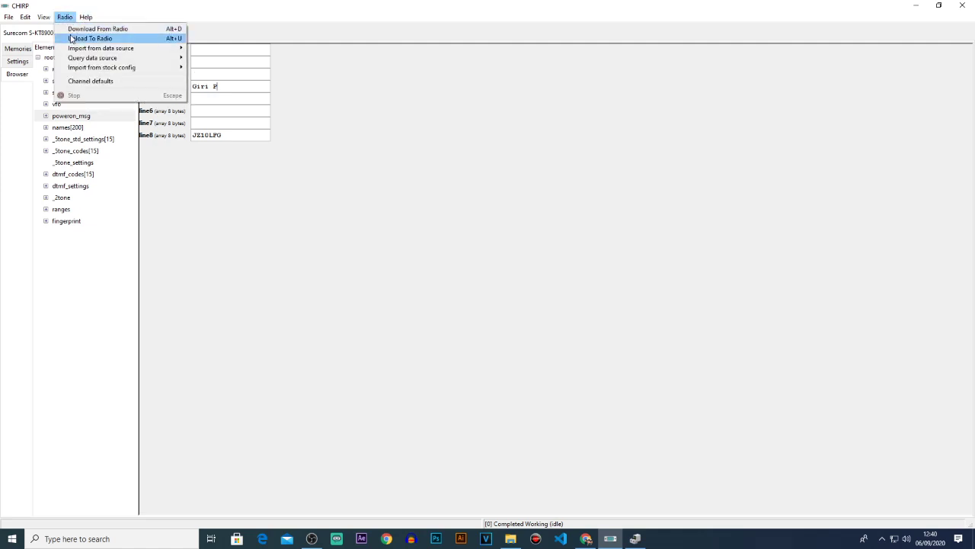
pyautogui.click(71, 39)
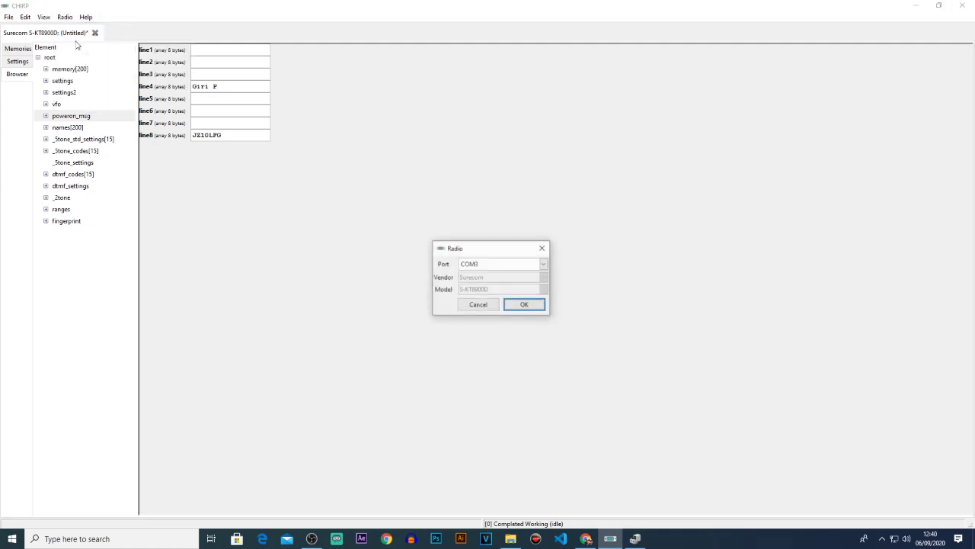
pyautogui.click(513, 306)
pyautogui.click(550, 340)
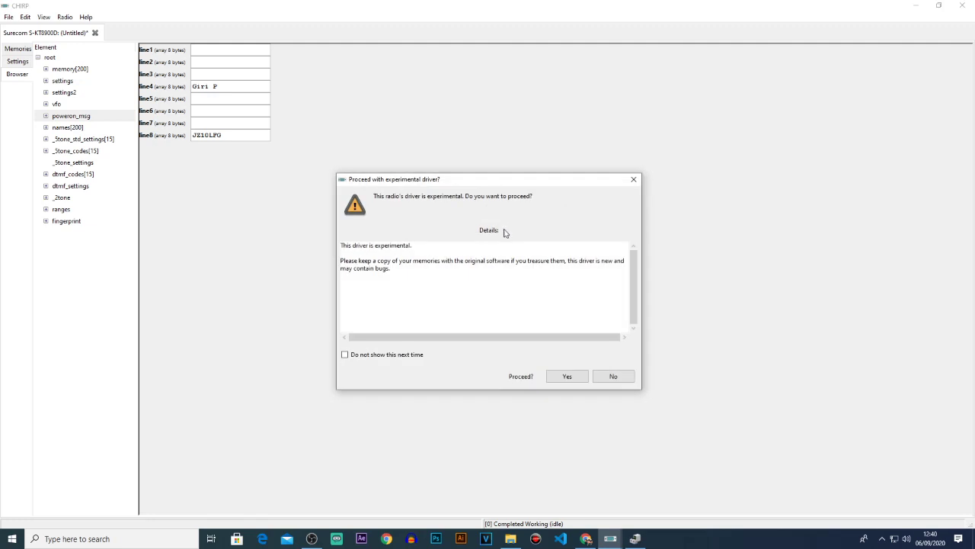
pyautogui.click(563, 376)
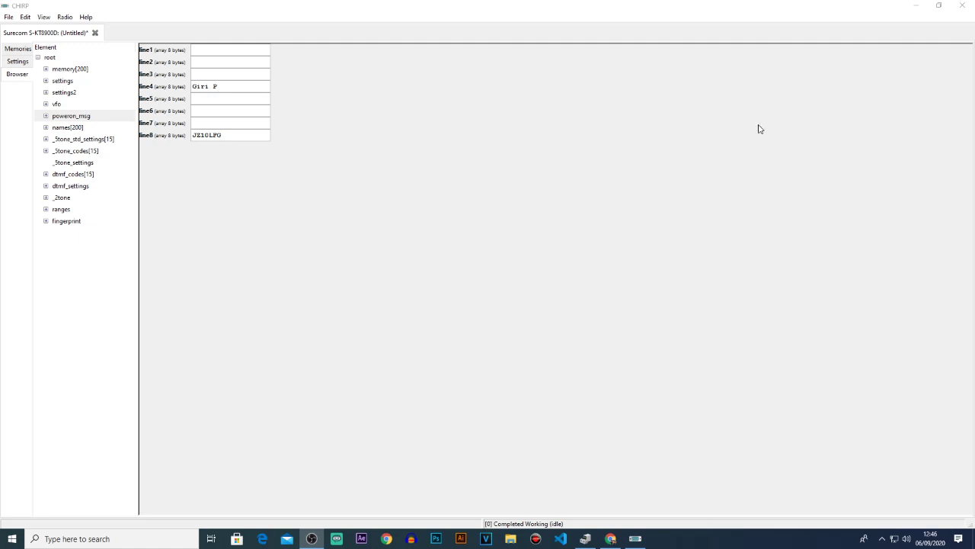
pyautogui.moveTo(653, 9); pyautogui.dragTo(499, 86)
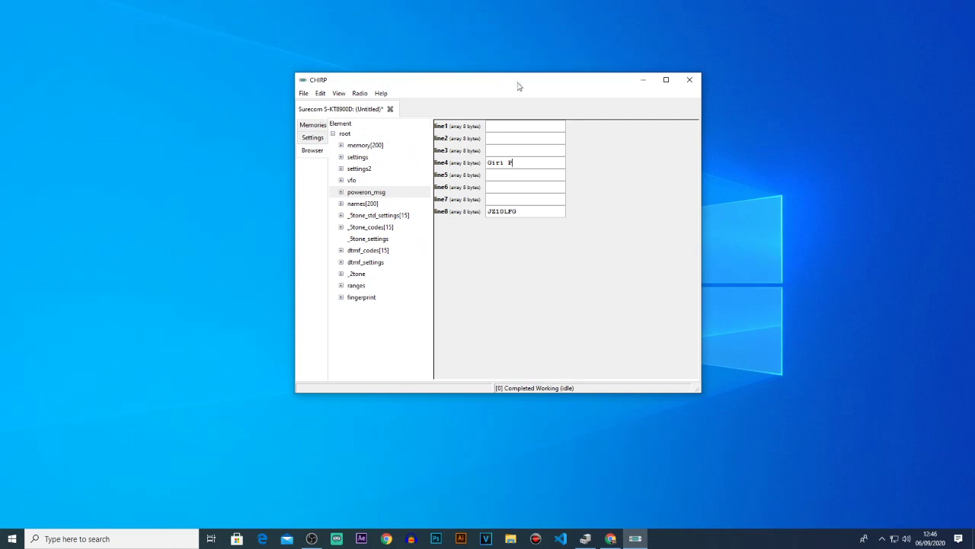
pyautogui.click(360, 93)
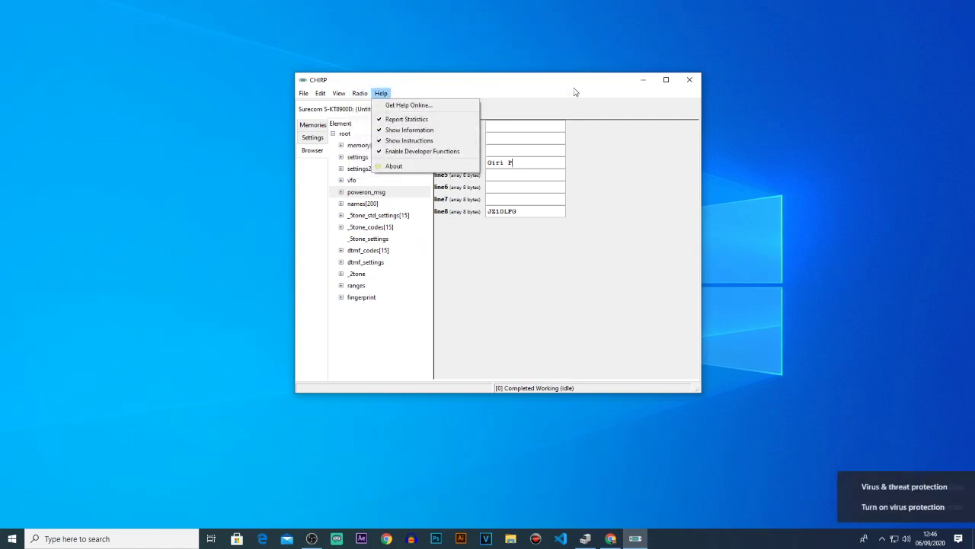
pyautogui.click(666, 81)
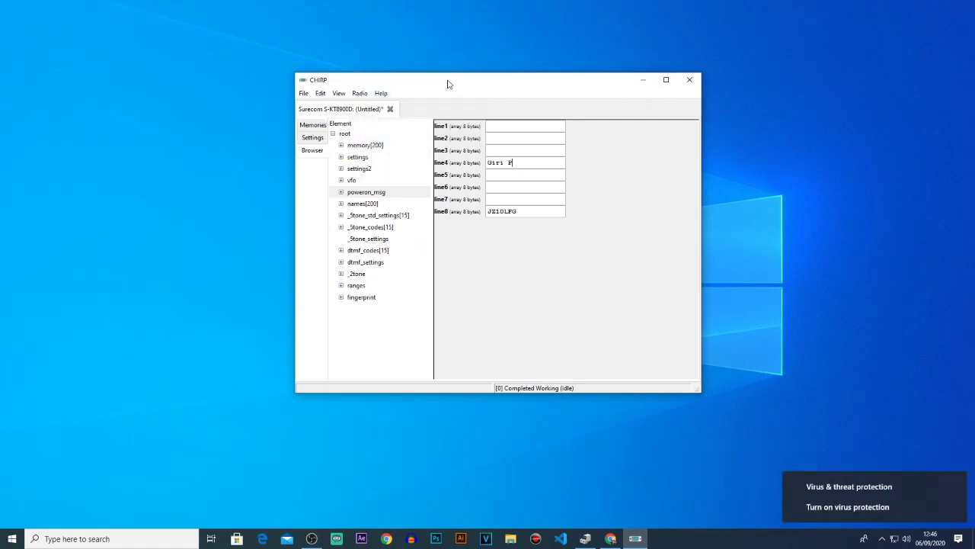
pyautogui.click(666, 80)
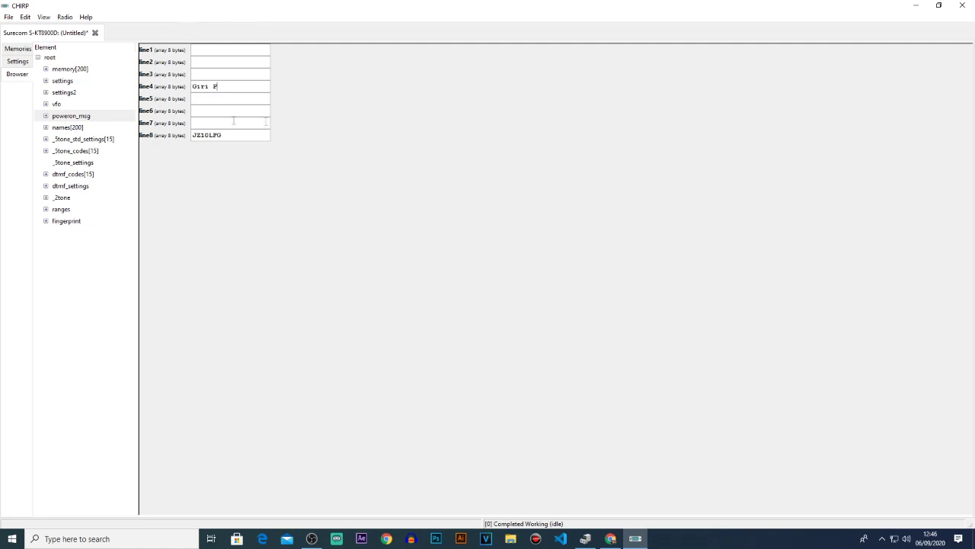
pyautogui.click(64, 16)
pyautogui.moveTo(86, 17)
pyautogui.click(415, 14)
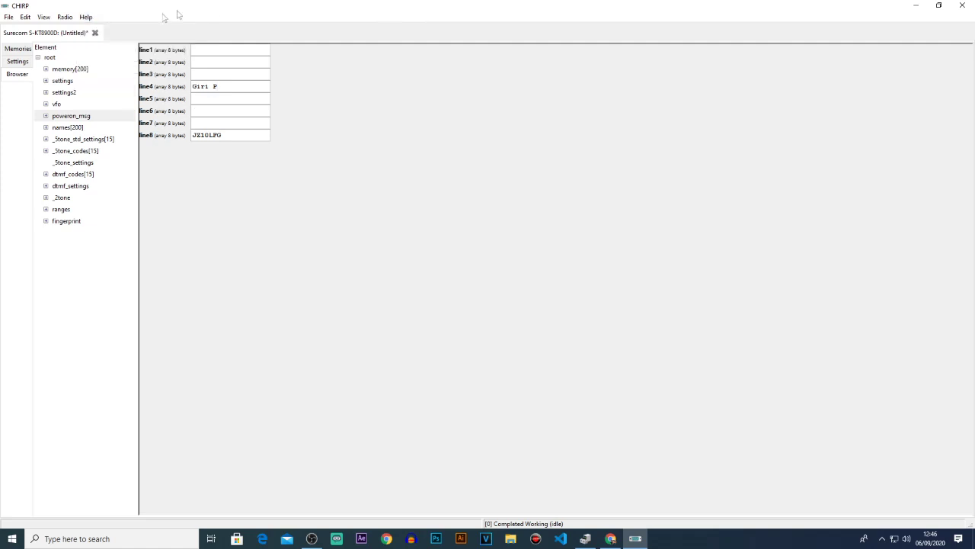
# Check the port, vendor and model selected for downloading from the radio, and close the dialog without downloading
pyautogui.click(65, 17)
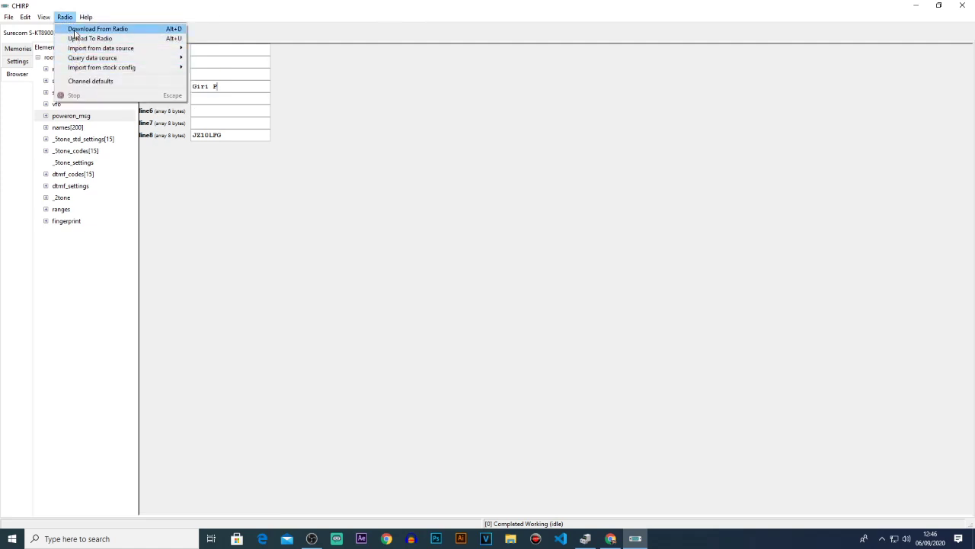
pyautogui.click(76, 29)
pyautogui.moveTo(488, 253); pyautogui.dragTo(400, 110)
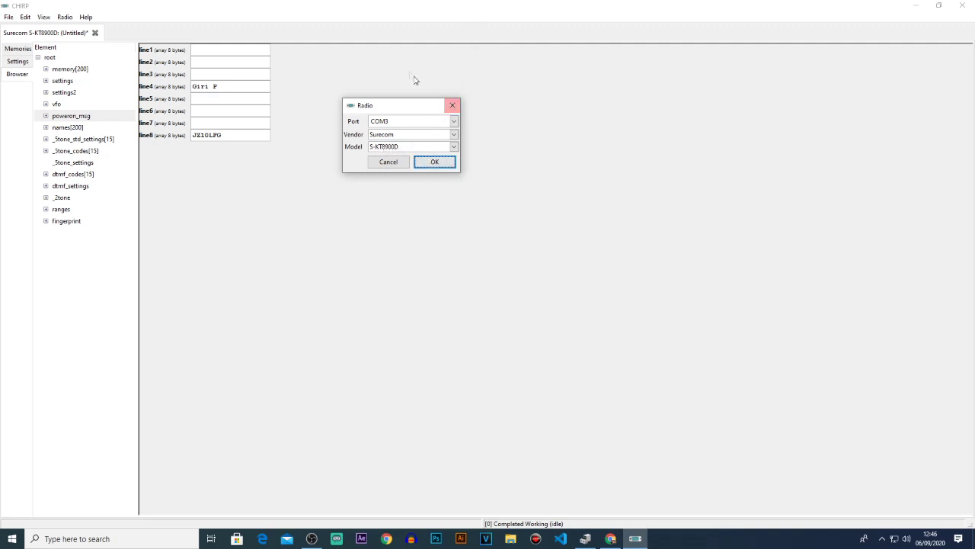
pyautogui.click(453, 106)
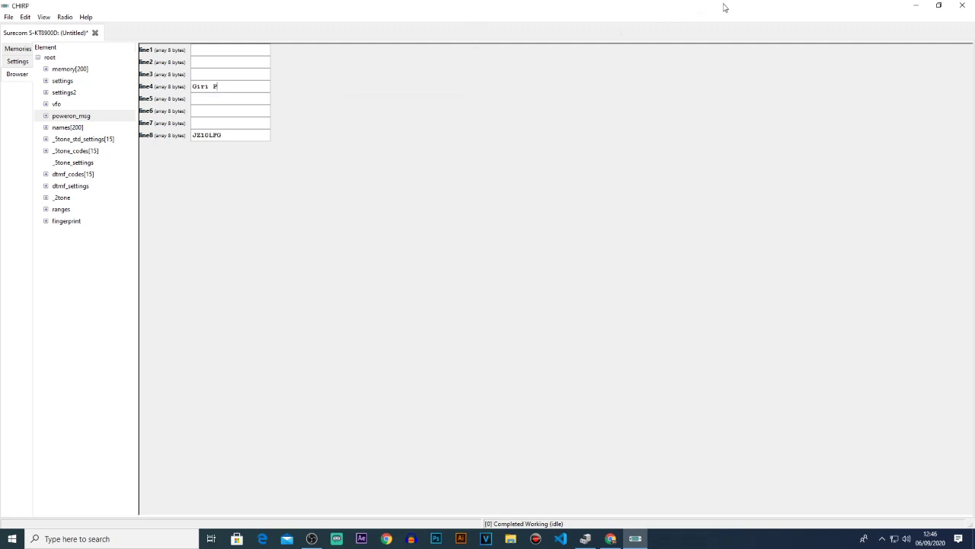
# Minimize CHIRP, switch to Chrome and look through the open pages to the CHIRP project's wiki home page
pyautogui.click(915, 7)
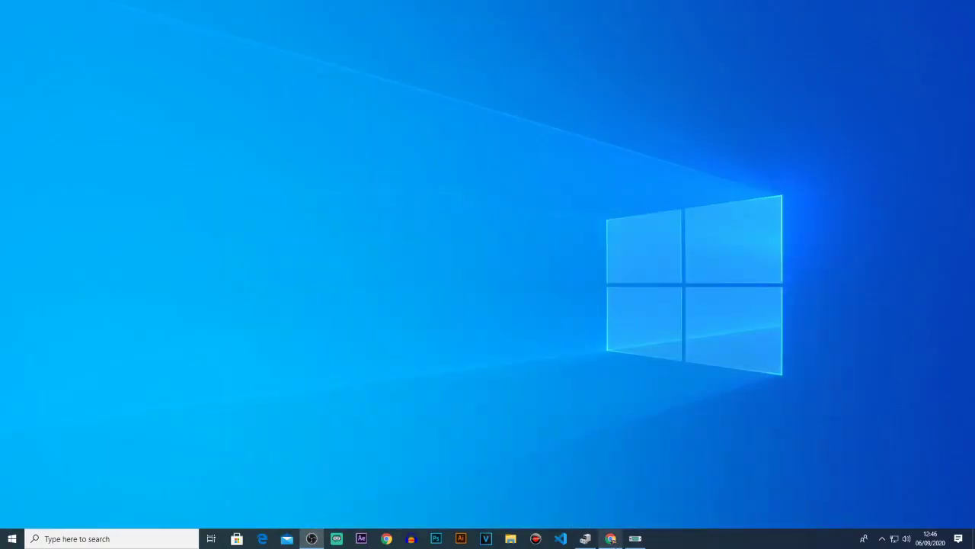
pyautogui.click(611, 539)
pyautogui.click(301, 9)
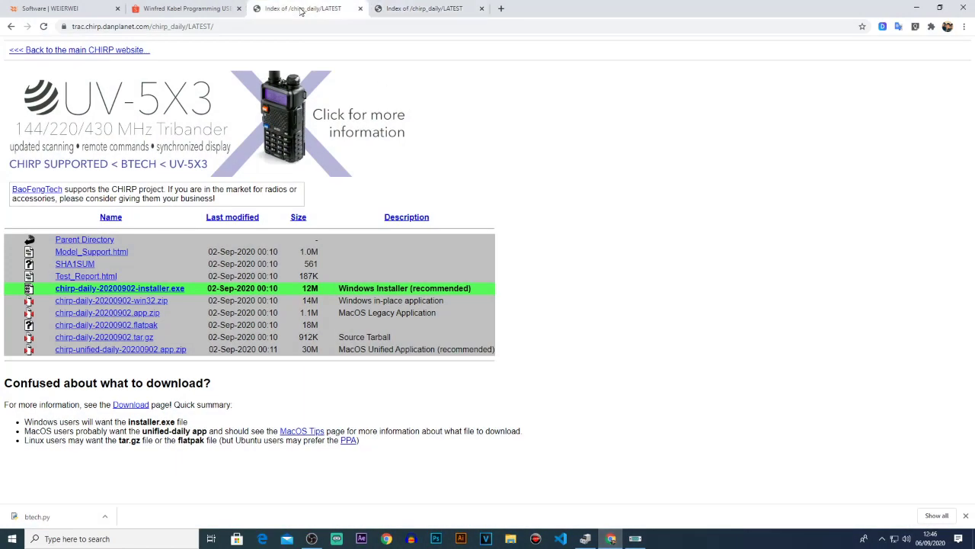
pyautogui.click(190, 8)
pyautogui.click(297, 9)
pyautogui.click(410, 8)
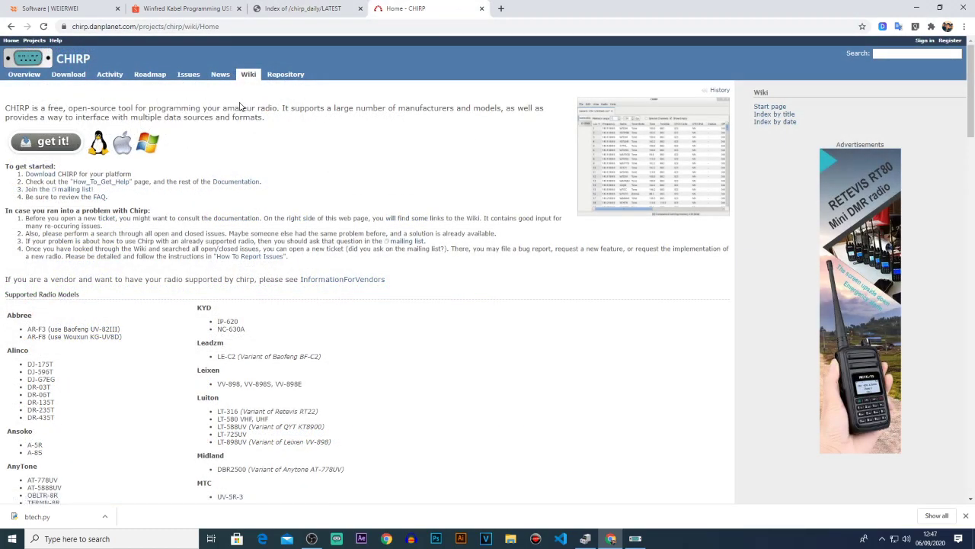
# Look through the supported radio models list on the CHIRP wiki home page, from Abbree and KYD down to Yaesu and Zastone
pyautogui.scroll(-3, 240, 104)
pyautogui.scroll(3, 244, 114)
pyautogui.scroll(-2, 251, 126)
pyautogui.scroll(-3, 251, 126)
pyautogui.scroll(5, 252, 124)
pyautogui.scroll(-5, 250, 135)
pyautogui.scroll(-3, 251, 130)
pyautogui.scroll(2, 259, 120)
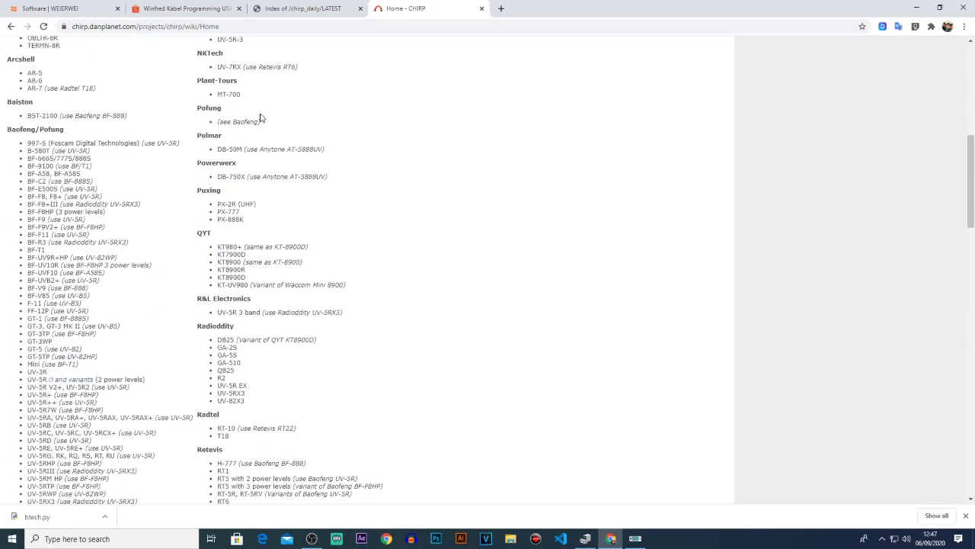
pyautogui.scroll(-1, 84, 206)
pyautogui.scroll(4, 87, 229)
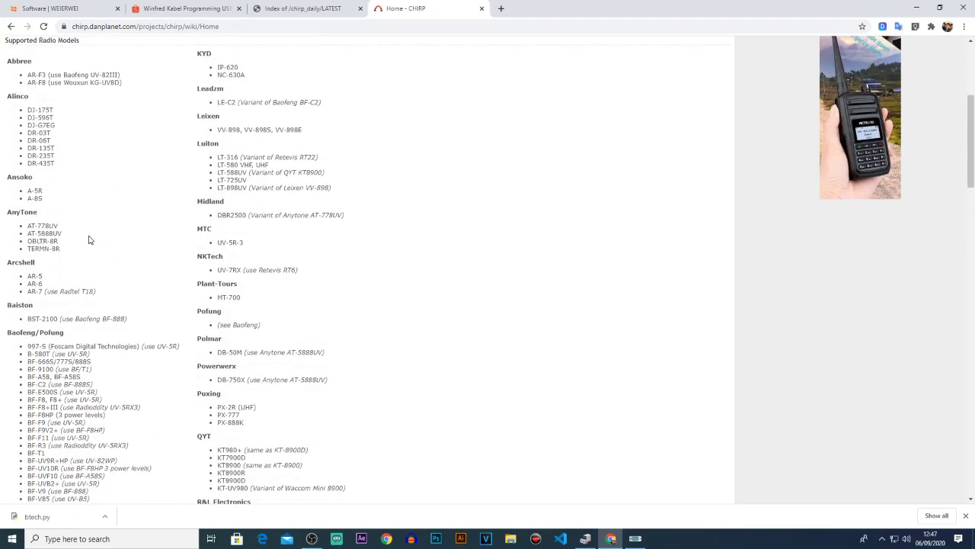
pyautogui.scroll(-15, 191, 242)
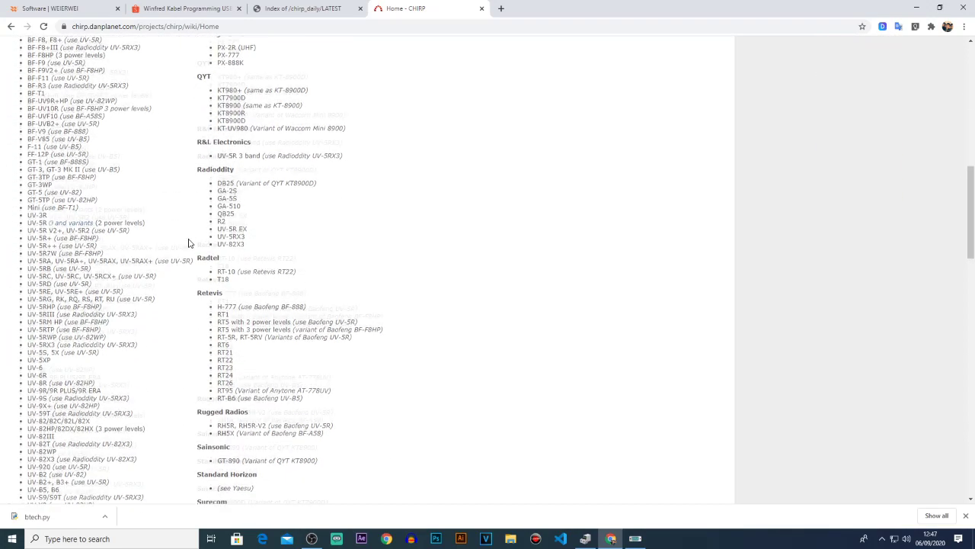
pyautogui.scroll(-4, 189, 243)
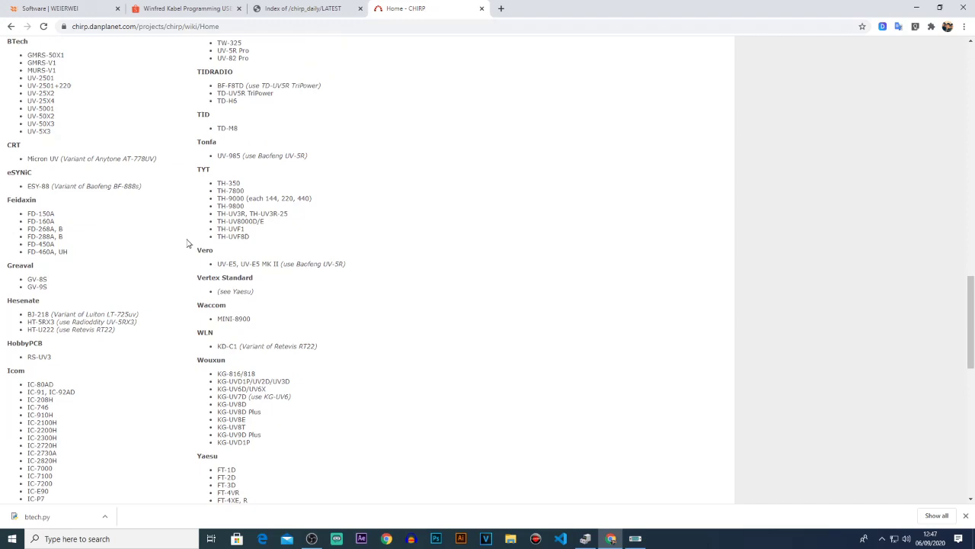
pyautogui.scroll(-3, 189, 243)
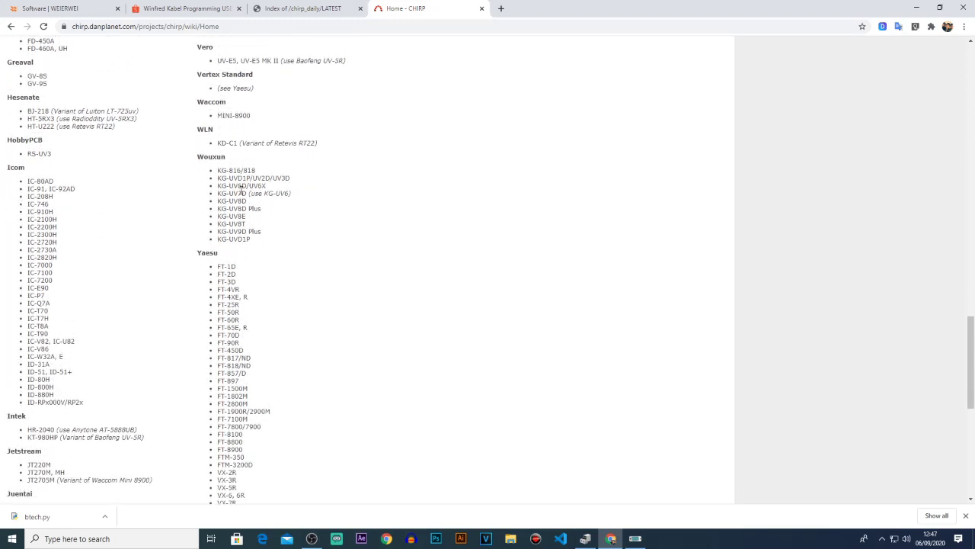
pyautogui.scroll(-3, 241, 188)
pyautogui.scroll(1, 236, 190)
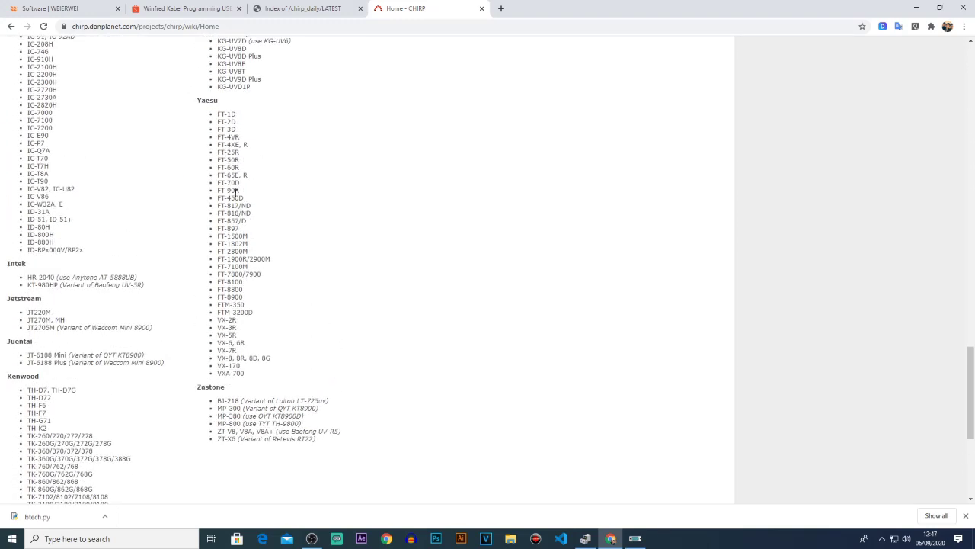
pyautogui.scroll(-1, 188, 213)
pyautogui.scroll(1, 107, 242)
pyautogui.scroll(3, 94, 242)
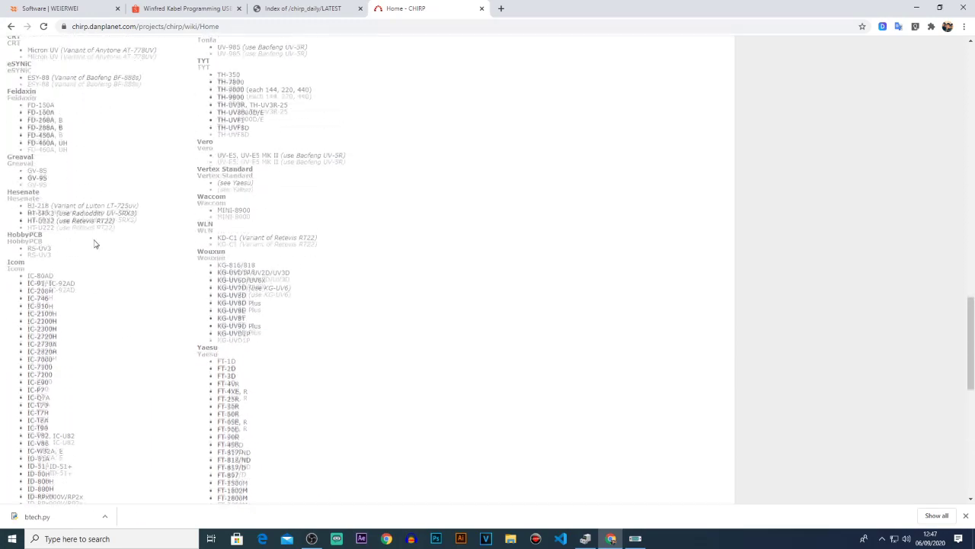
pyautogui.scroll(3, 268, 226)
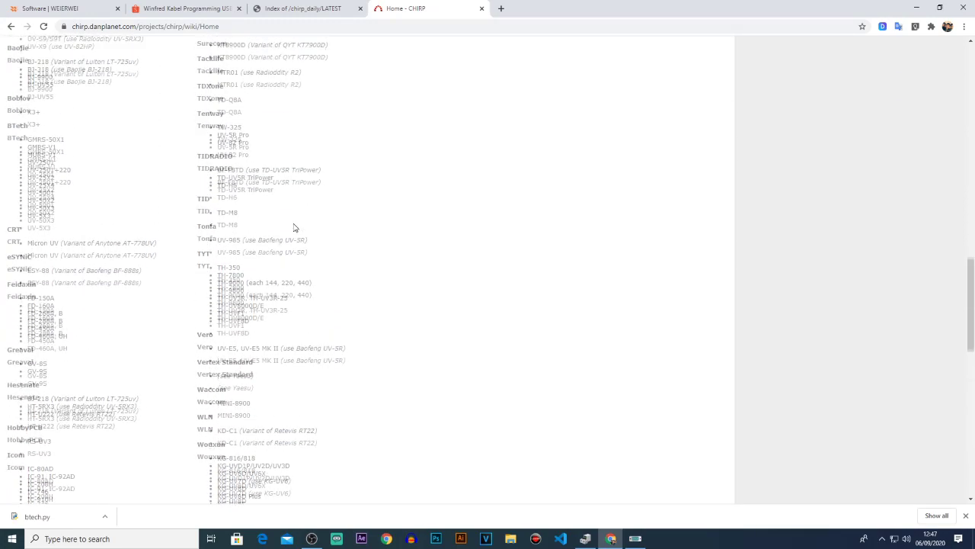
# Find the Waccom MINI-8900 entry in the supported models list, highlight it, and clear the highlight
pyautogui.scroll(-2, 289, 232)
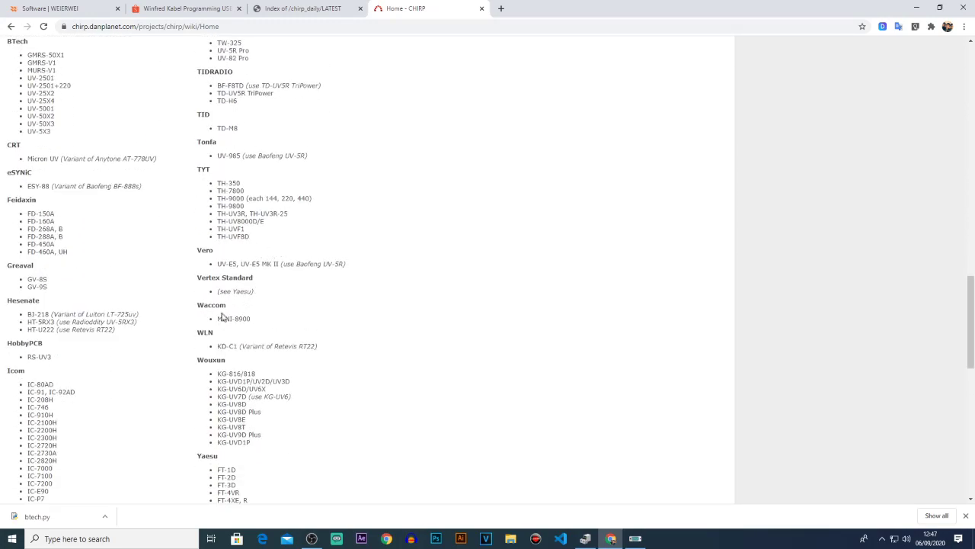
pyautogui.moveTo(197, 307); pyautogui.dragTo(253, 320)
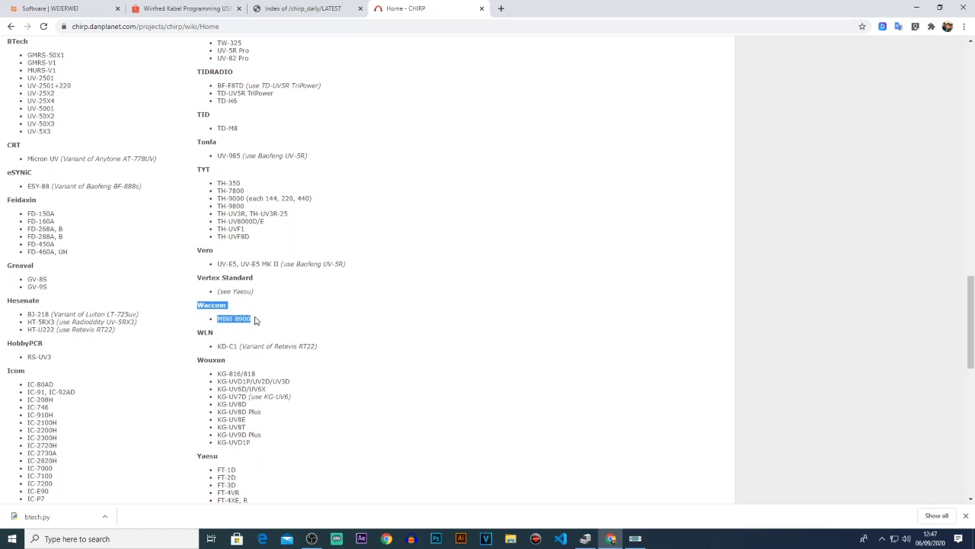
pyautogui.click(237, 318)
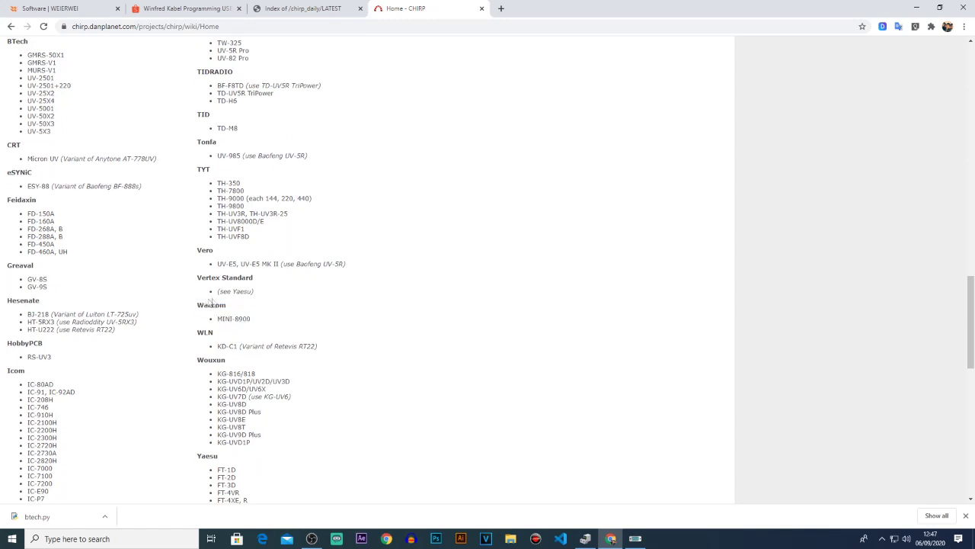
# Highlight the Surecom KT8900D entry in the supported models list, then return to the start of the page and clear the selection
pyautogui.scroll(5, 238, 309)
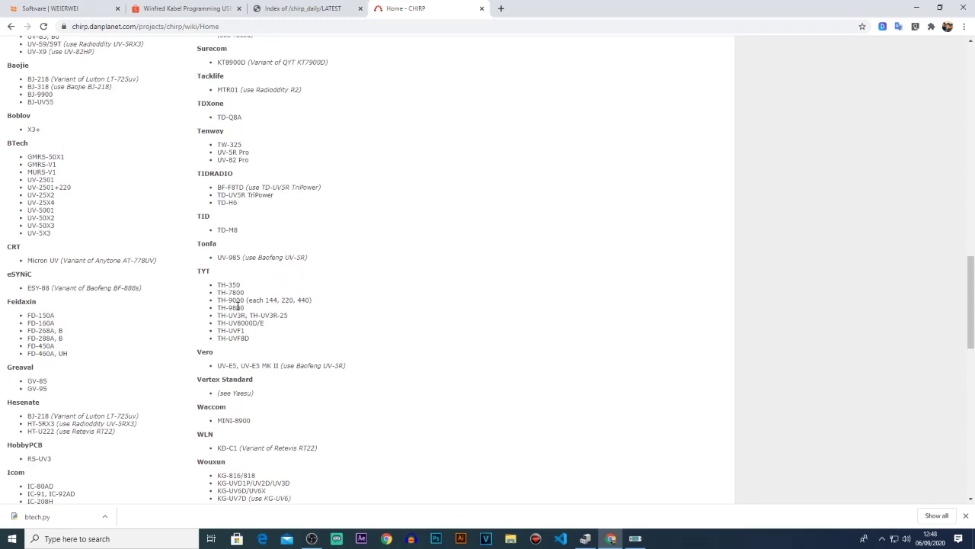
pyautogui.moveTo(195, 151); pyautogui.dragTo(268, 161)
pyautogui.click(264, 155)
pyautogui.moveTo(196, 151); pyautogui.dragTo(339, 164)
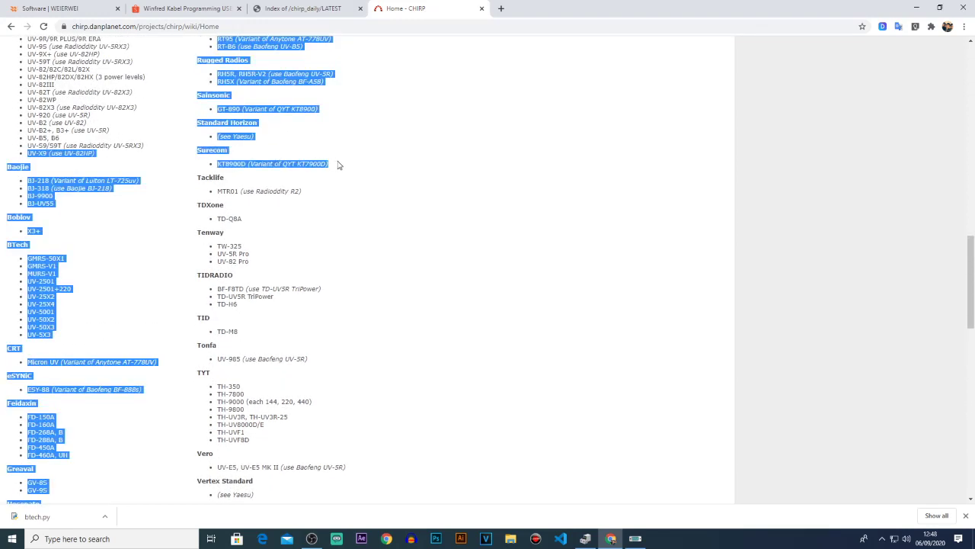
pyautogui.scroll(13, 285, 163)
pyautogui.click(389, 145)
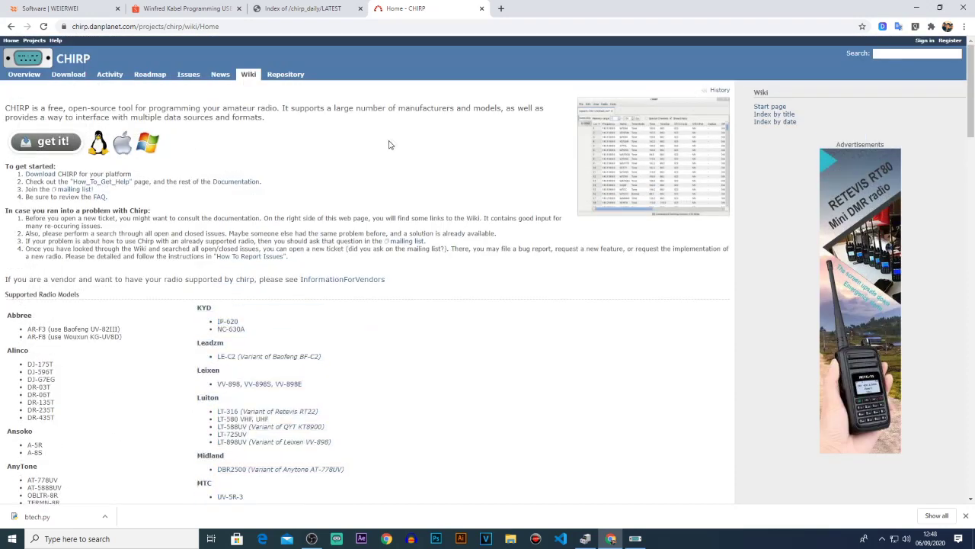
# Review the Winfred USB programming cable product page on Shopee and return to the CHIRP wiki home page
pyautogui.click(182, 10)
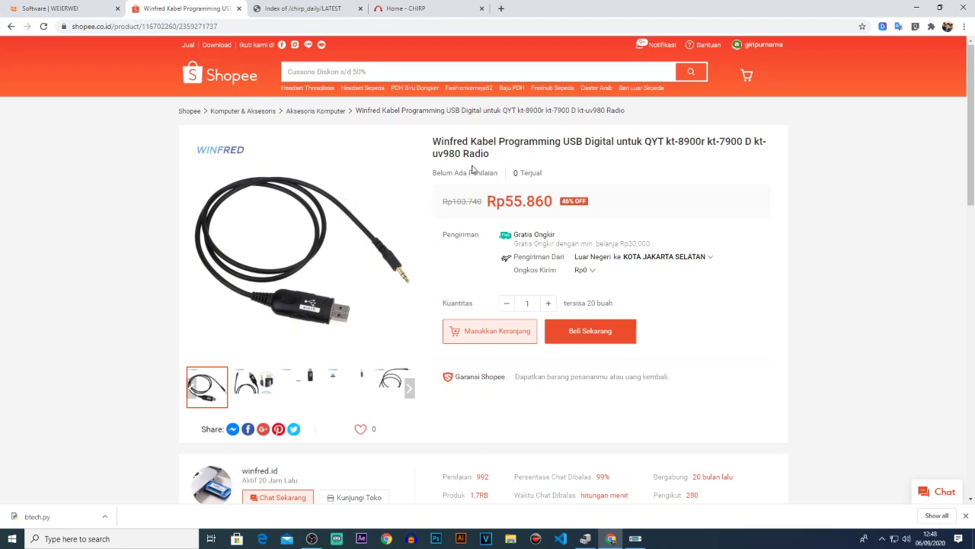
pyautogui.scroll(-4, 444, 283)
pyautogui.scroll(4, 441, 283)
pyautogui.scroll(-4, 440, 283)
pyautogui.scroll(4, 438, 278)
pyautogui.click(396, 9)
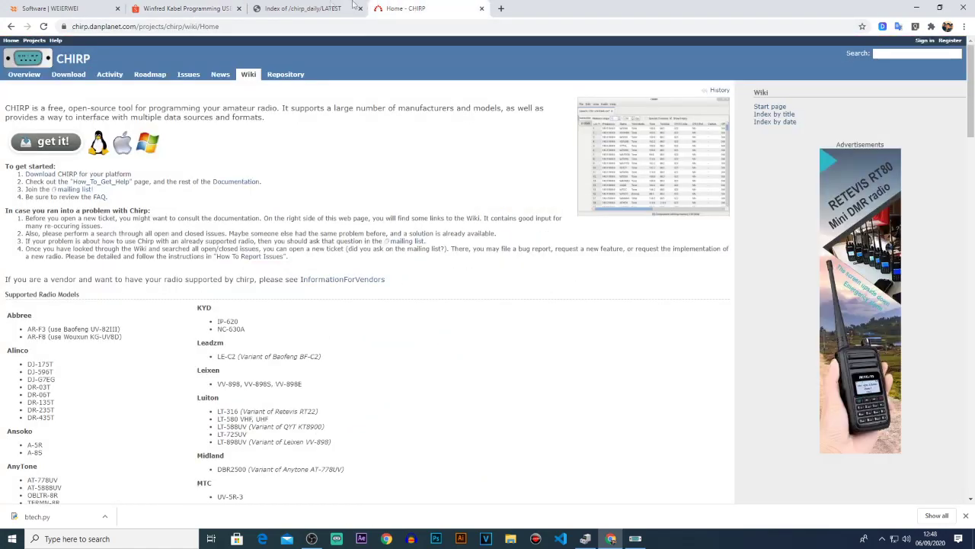